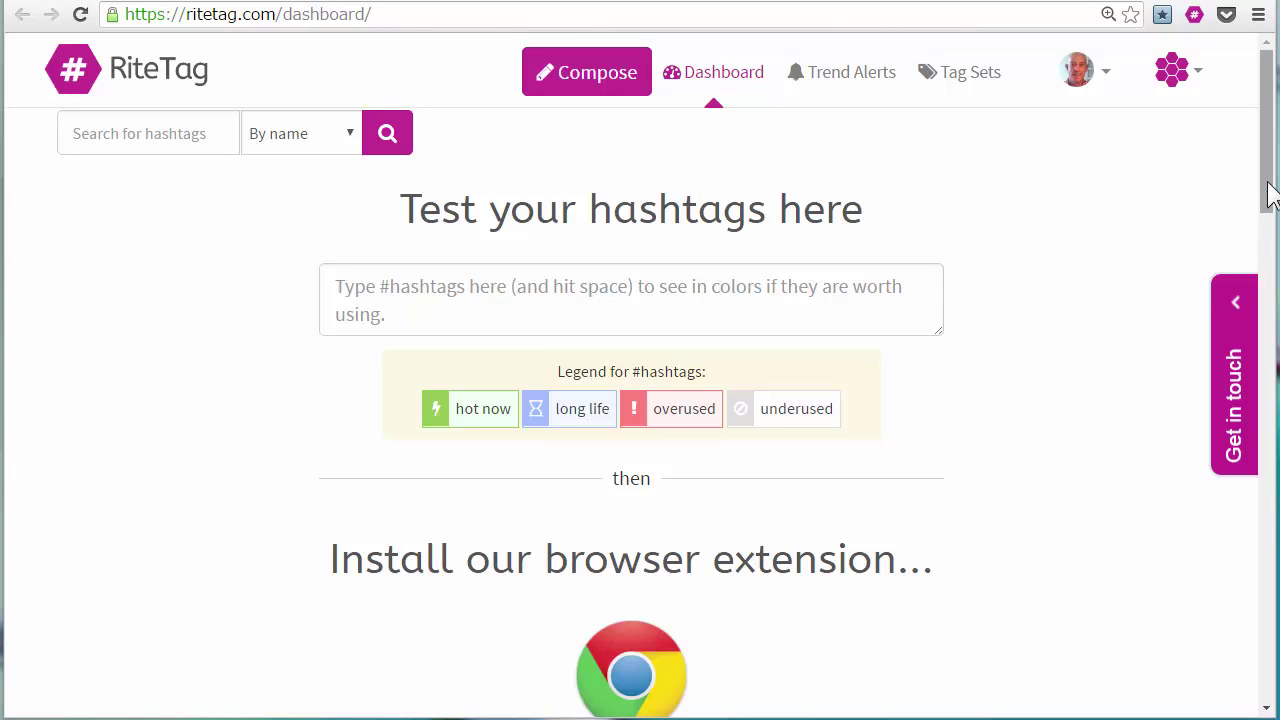
Look over the RiteTag dashboard and open the list of other RiteKit products
left_click_drag(1270, 195, 1270, 271)
scroll(610, 470, "up", 3)
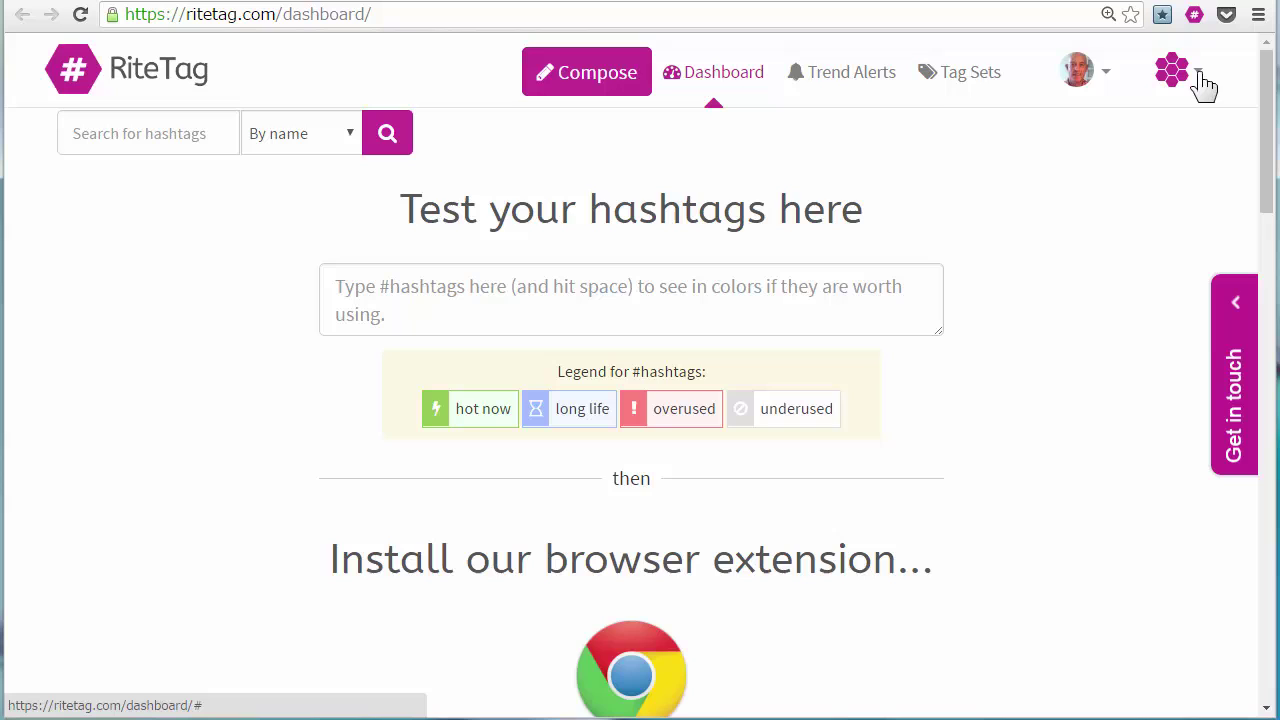
left_click(1203, 84)
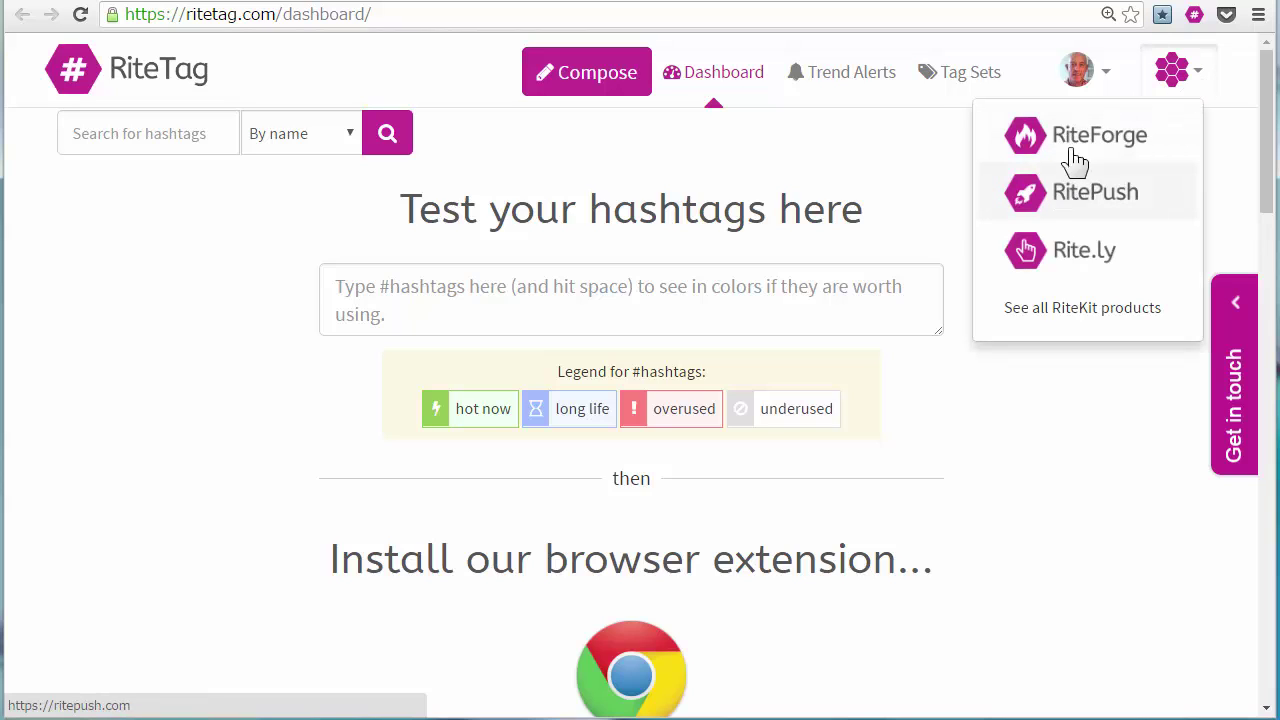
left_click(489, 309)
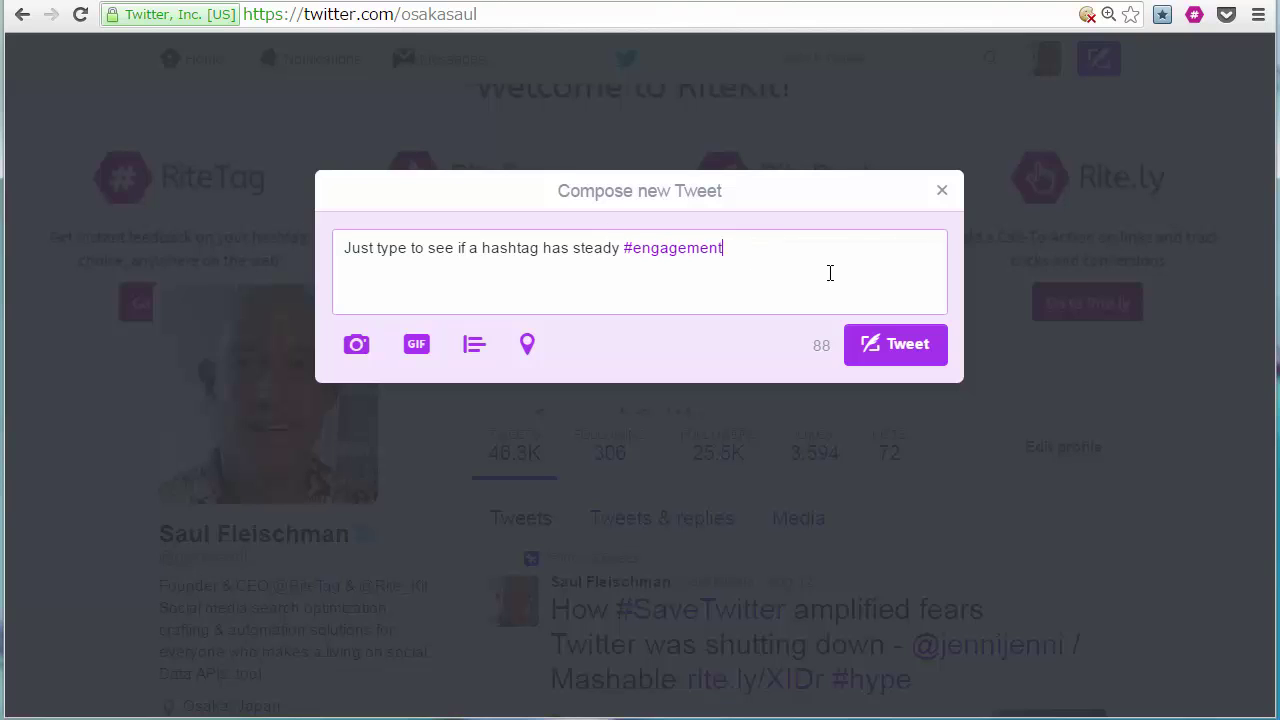
Add #seo after #engagement in the new tweet, check both hashtags' ratings and compare the two
mouse_move(243, 682)
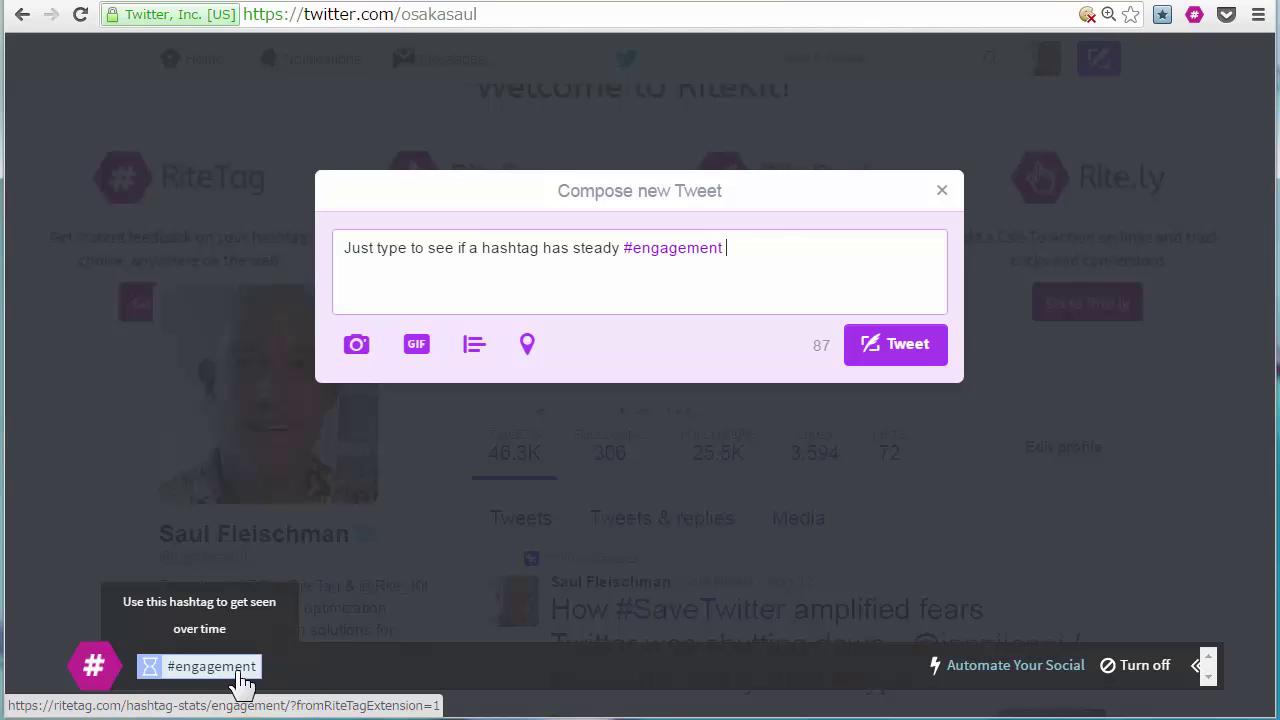
type("#seo")
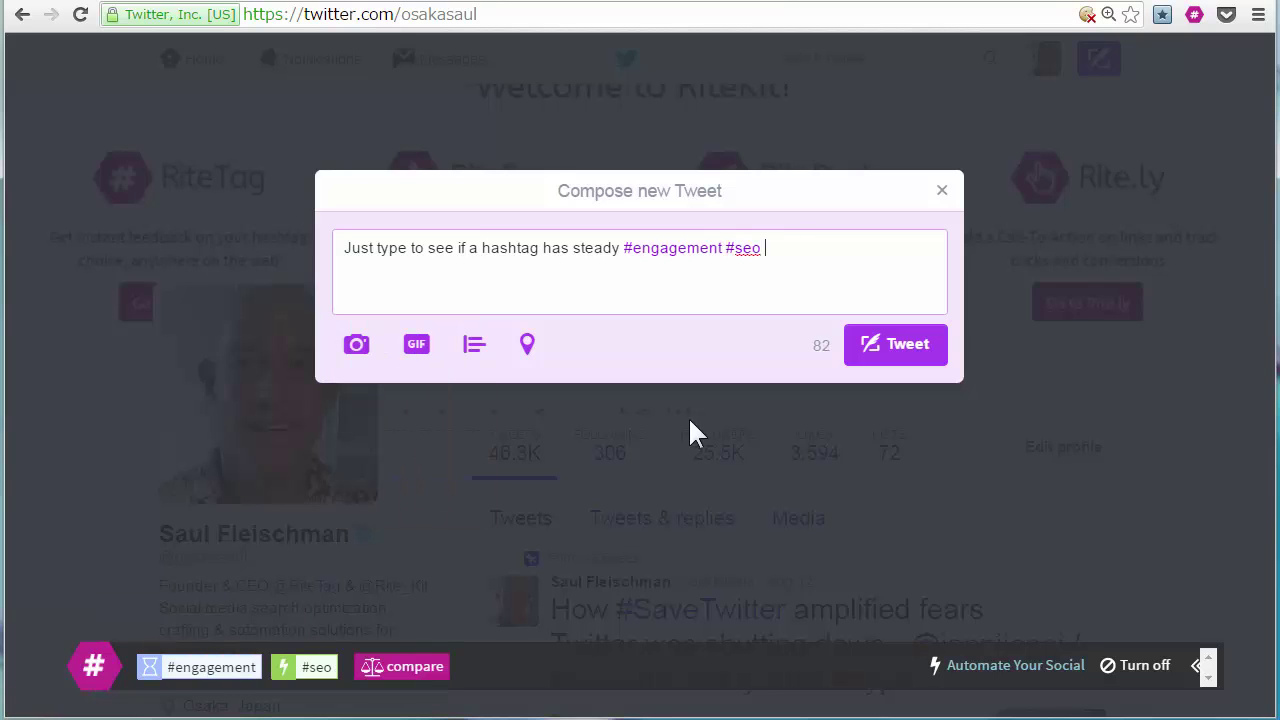
mouse_move(327, 672)
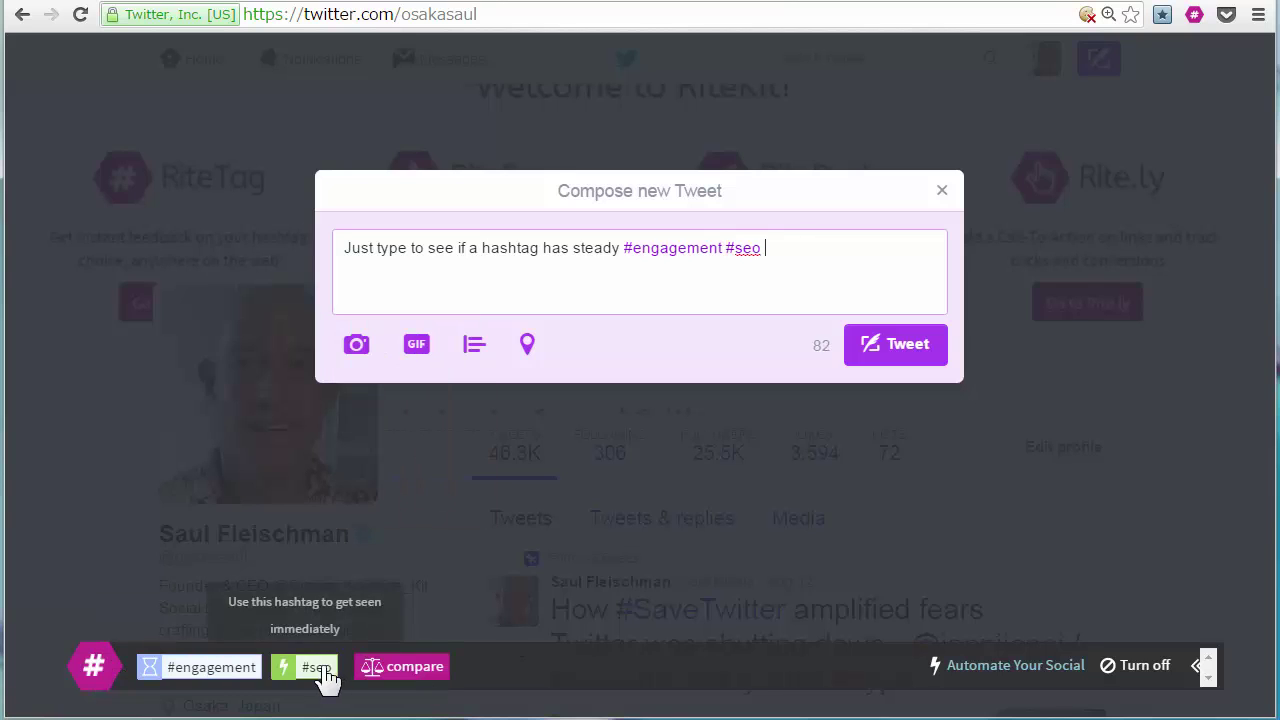
left_click(408, 668)
scroll(512, 325, "down", 1)
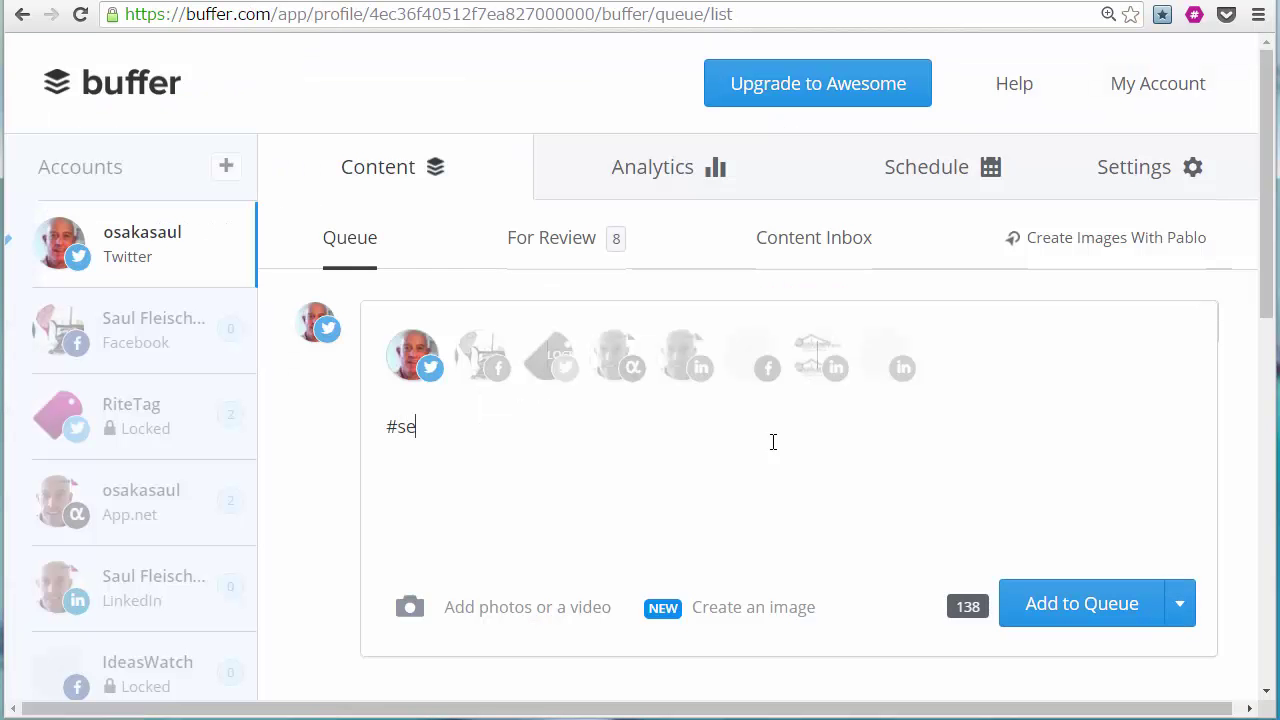
Finish the Sprout Social message with "And everything else, too. Just type #seotools #seohelp" to rate the two hashtags
type("m. And everything else, too.")
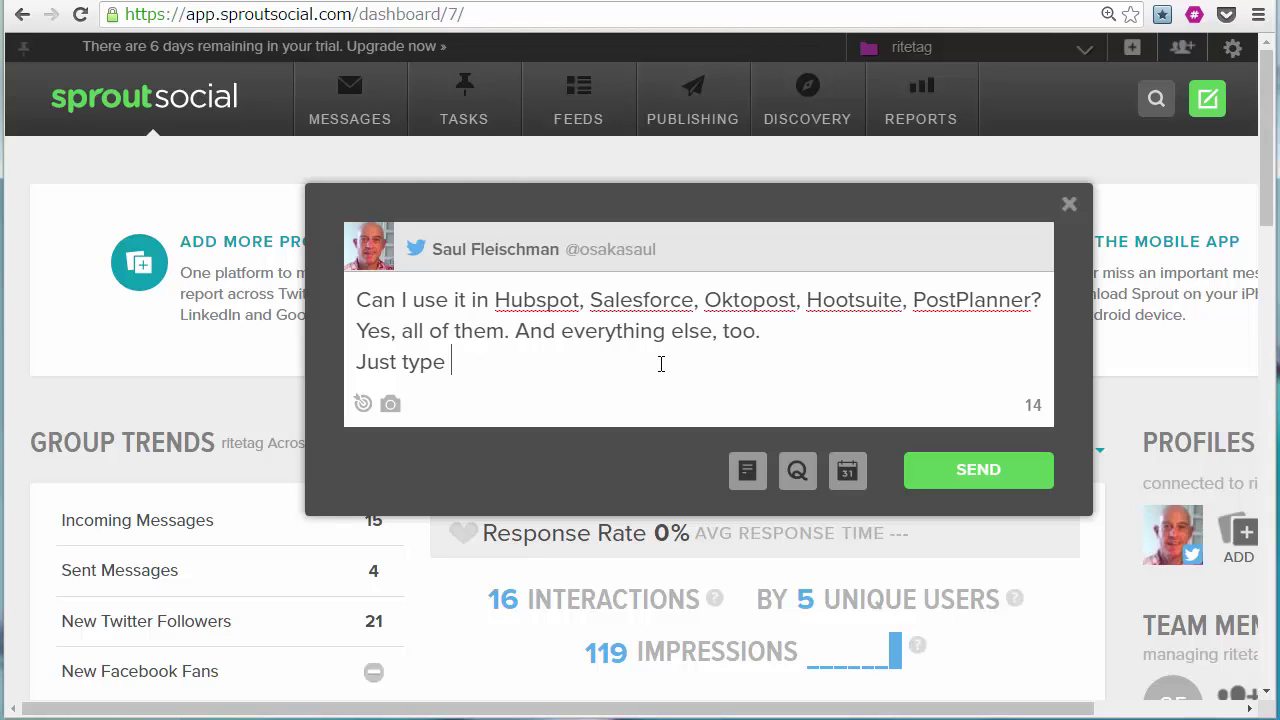
type("#seotoo")
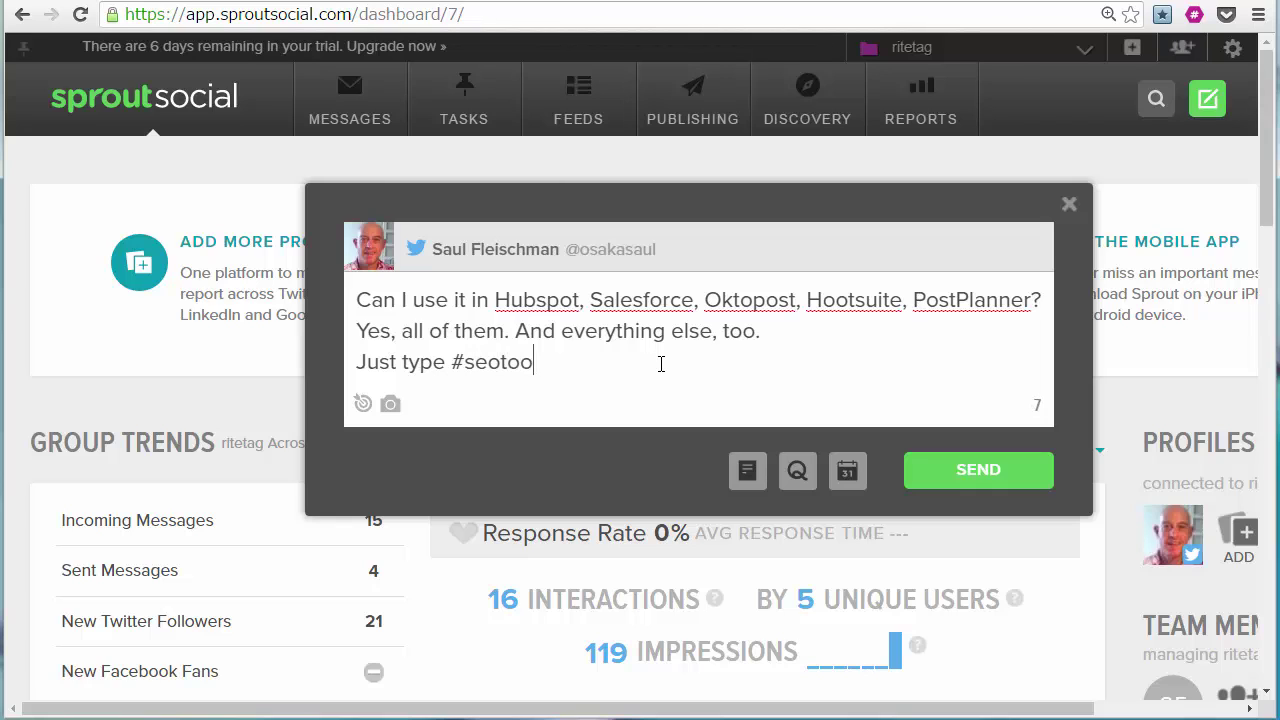
type("ls #se")
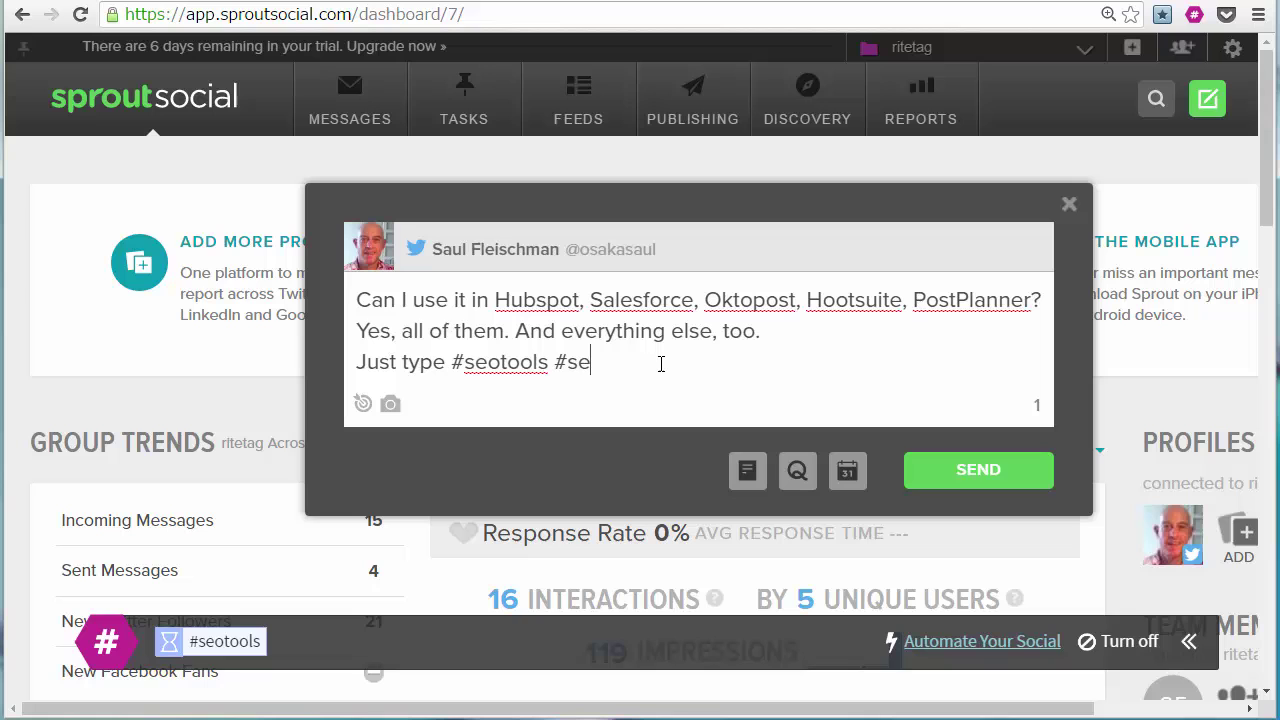
type("ohelp")
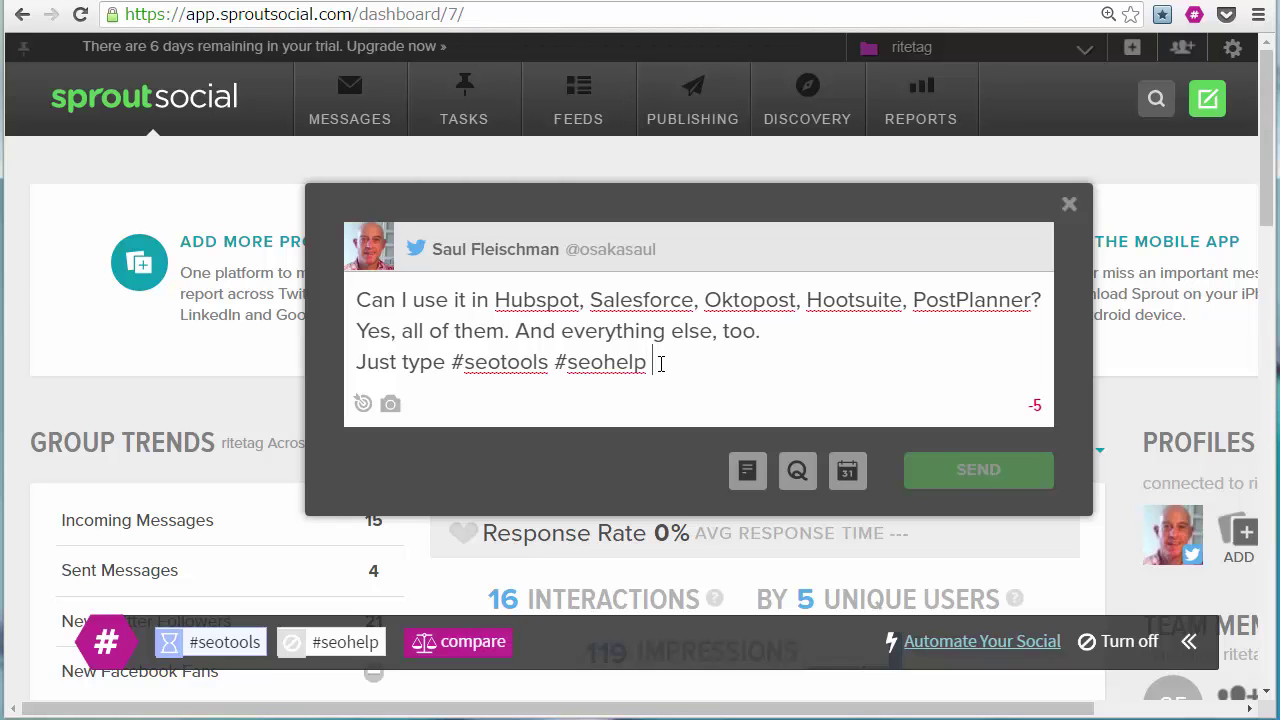
mouse_move(215, 645)
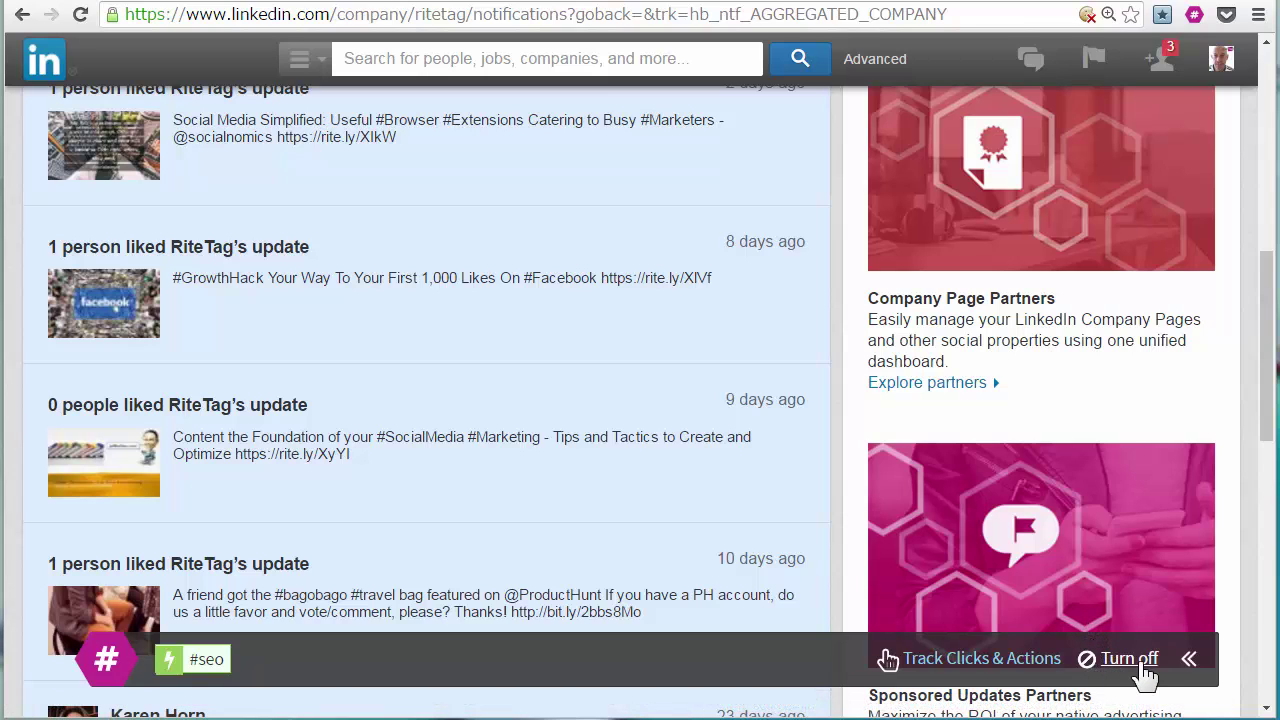
Turn off RiteTag for the LinkedIn site and open the RiteTag extension's options
left_click(1132, 662)
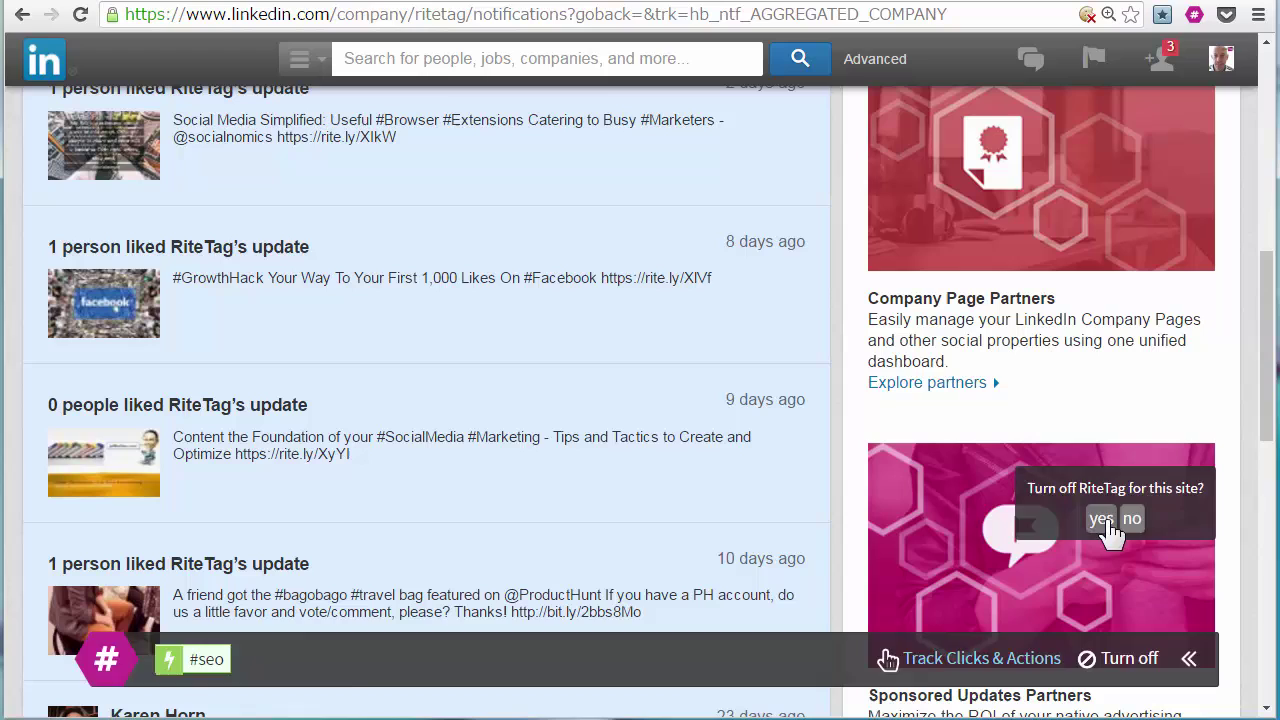
left_click(1101, 519)
right_click(1194, 14)
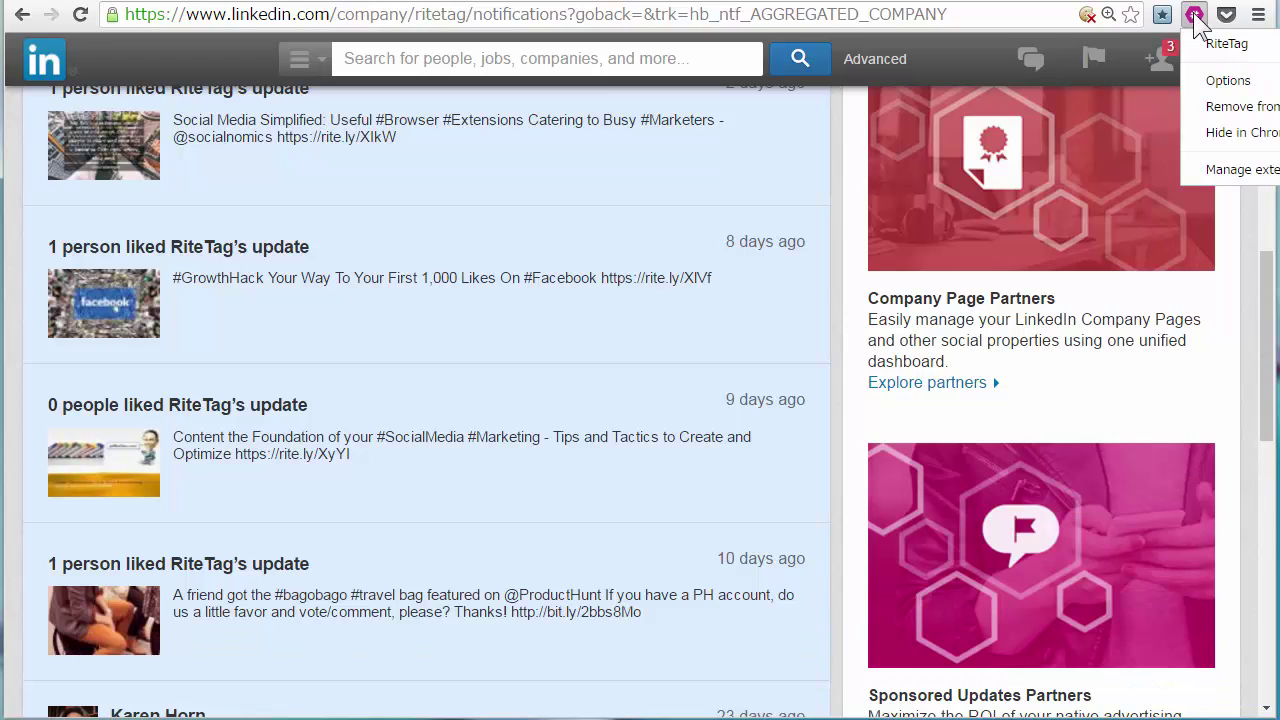
left_click(1226, 81)
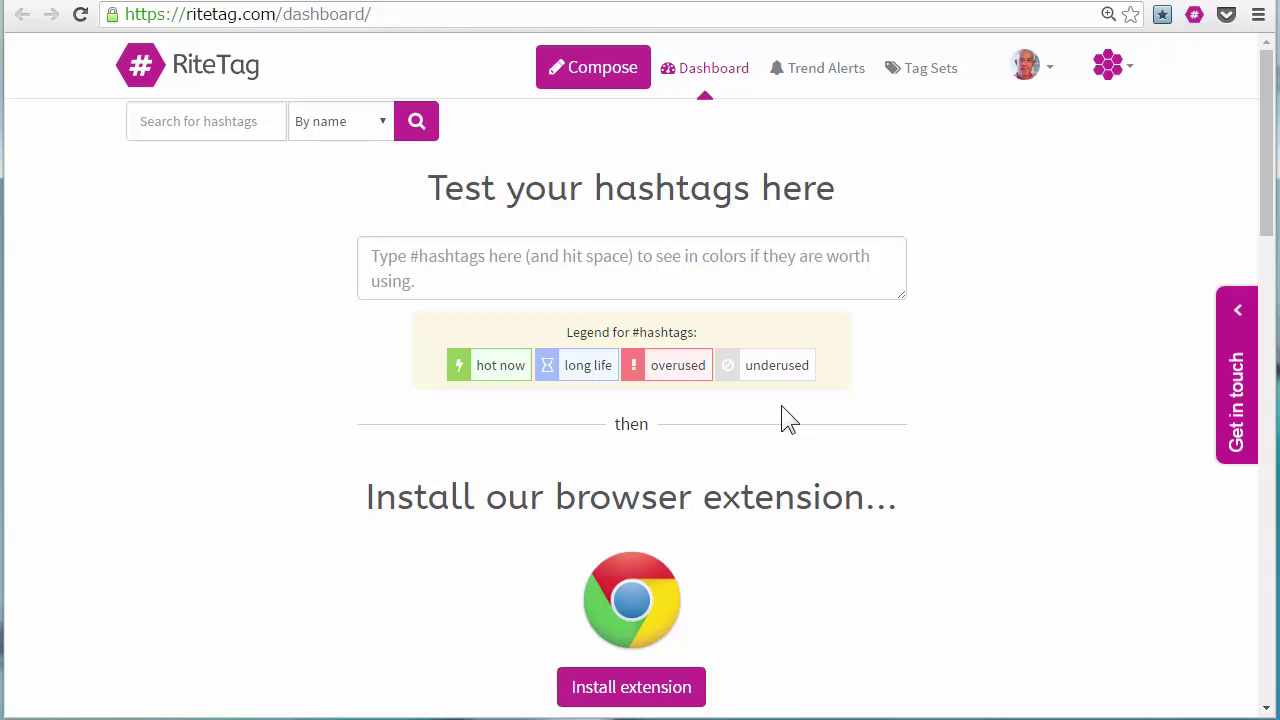
Create a trend alert for the topic "#tutorials" and open that topic's popular hashtags
left_click(827, 70)
type("#tut")
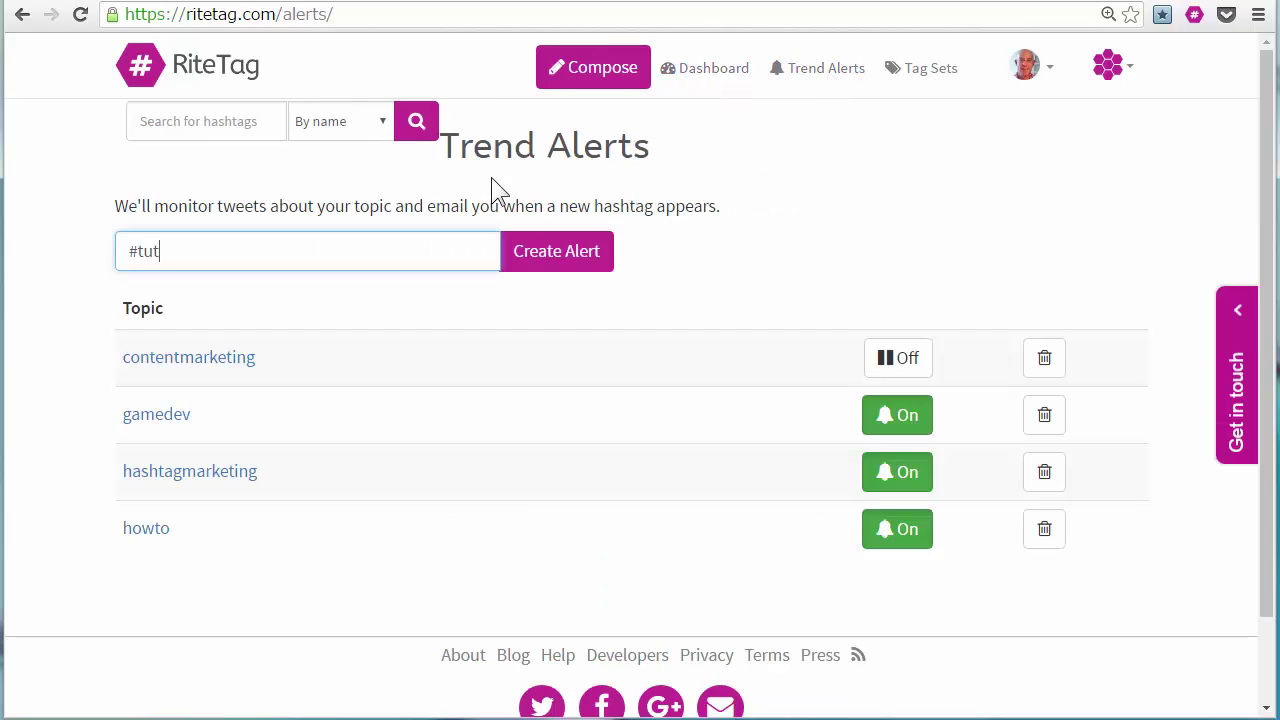
type("orials")
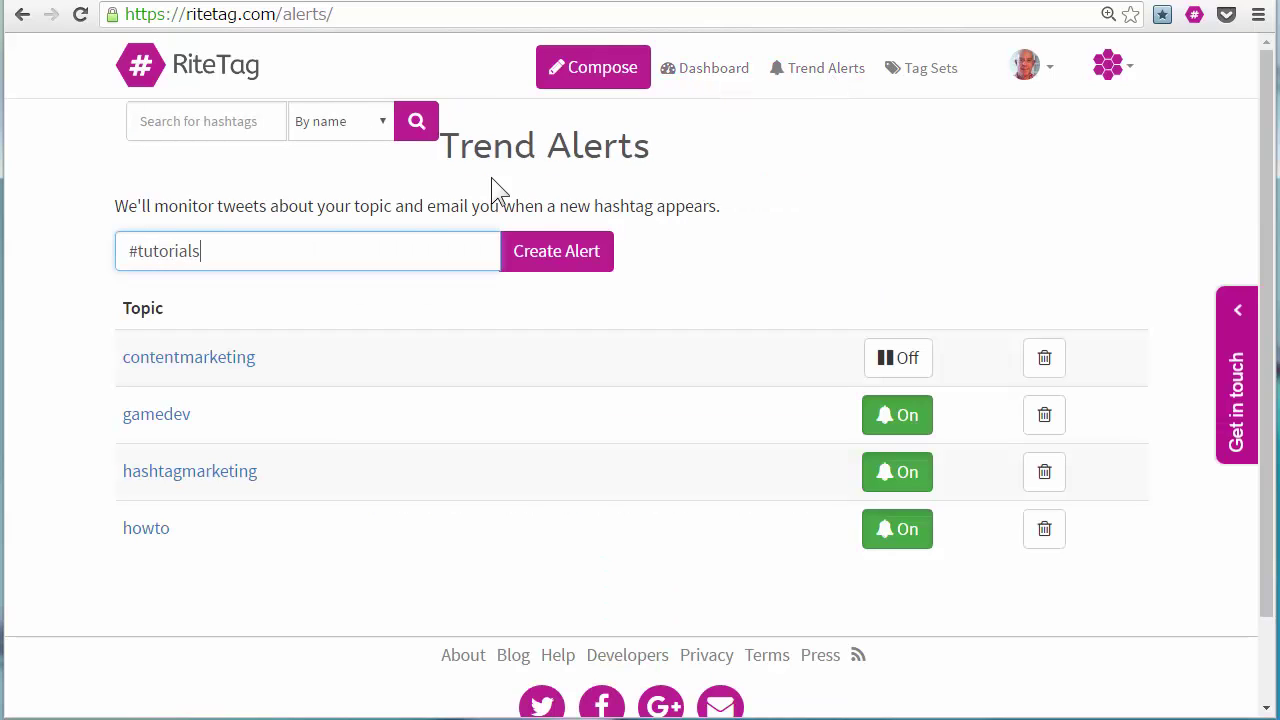
left_click(543, 258)
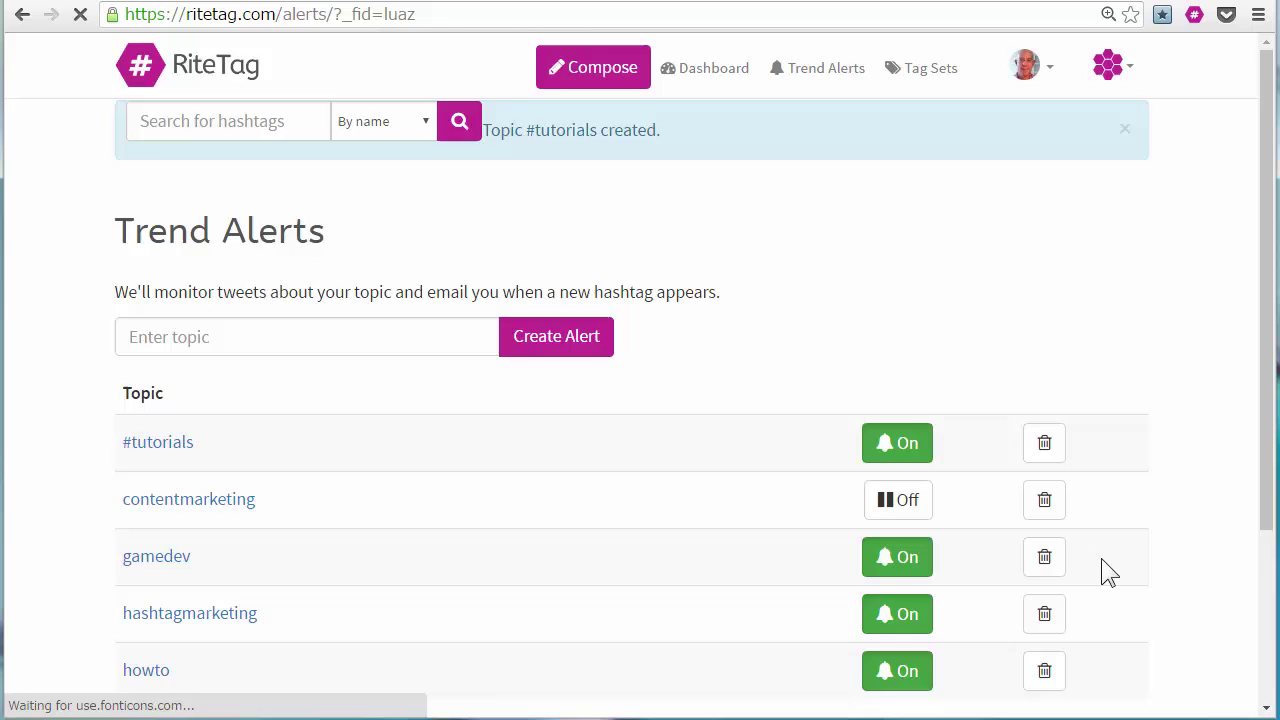
scroll(816, 345, "down", 1)
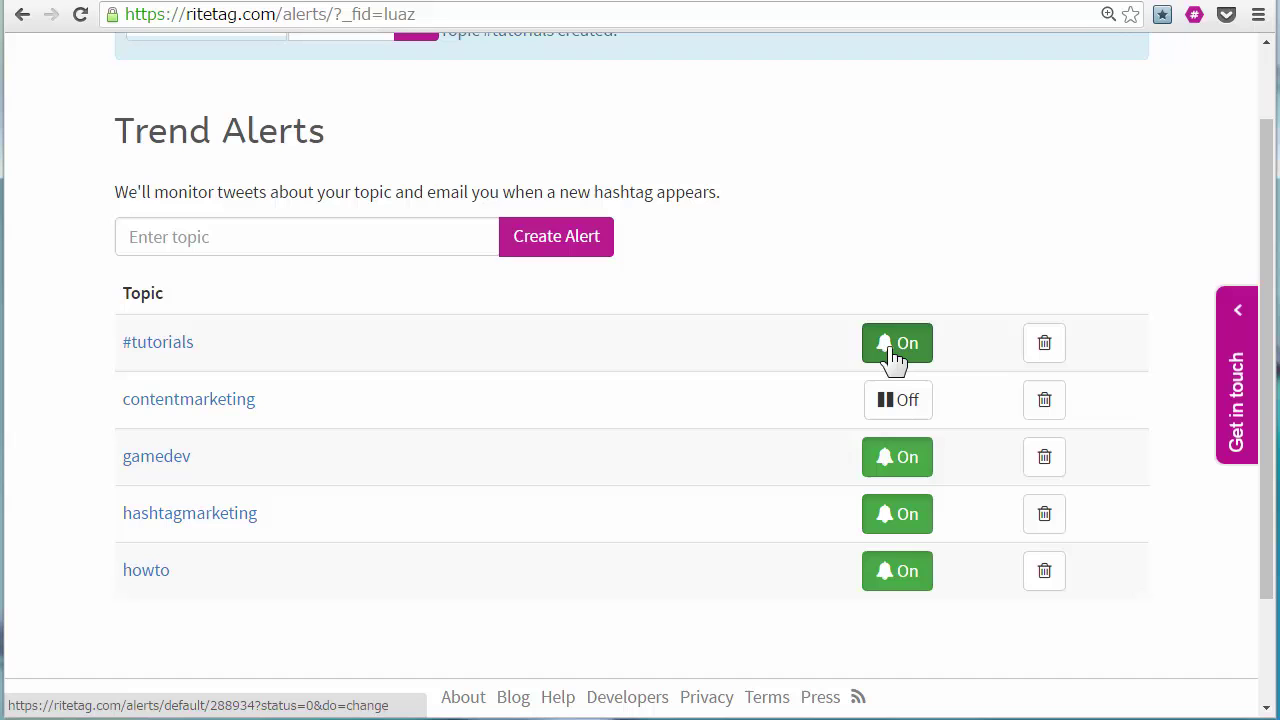
left_click(158, 342)
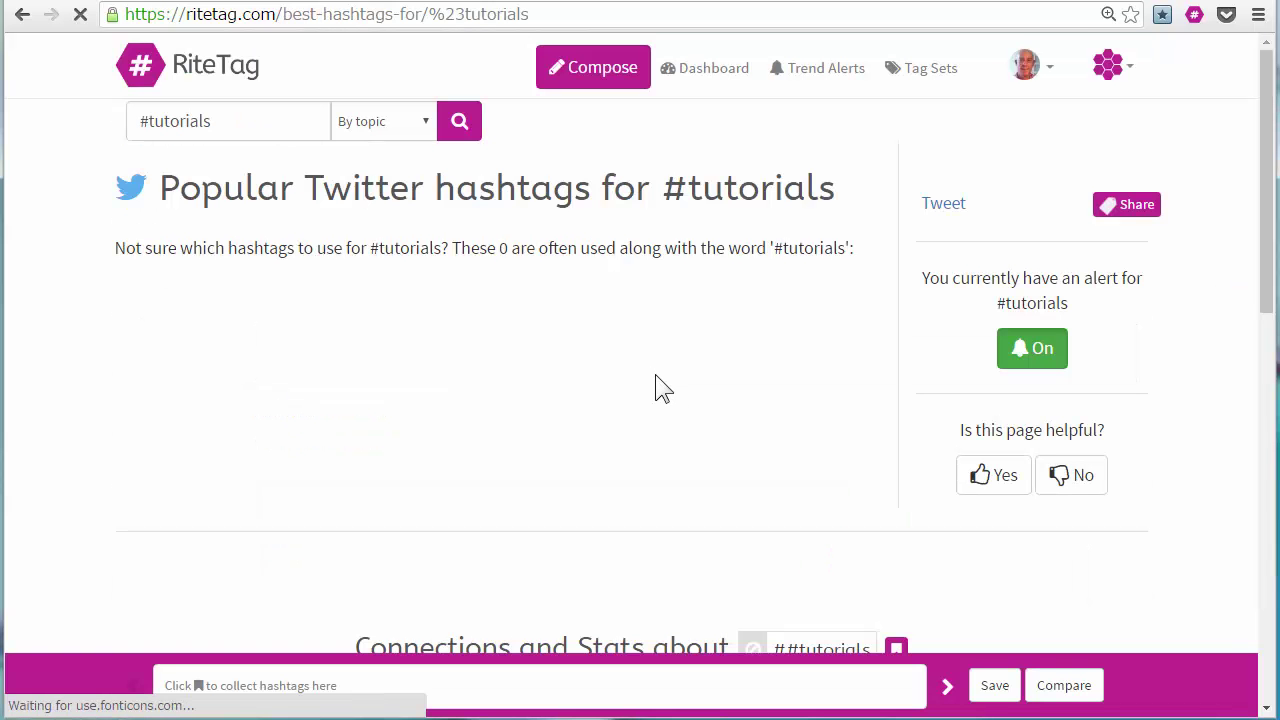
Search RiteTag for "#tips" by topic and collect #marketing from the suggested hashtags
left_click(245, 131)
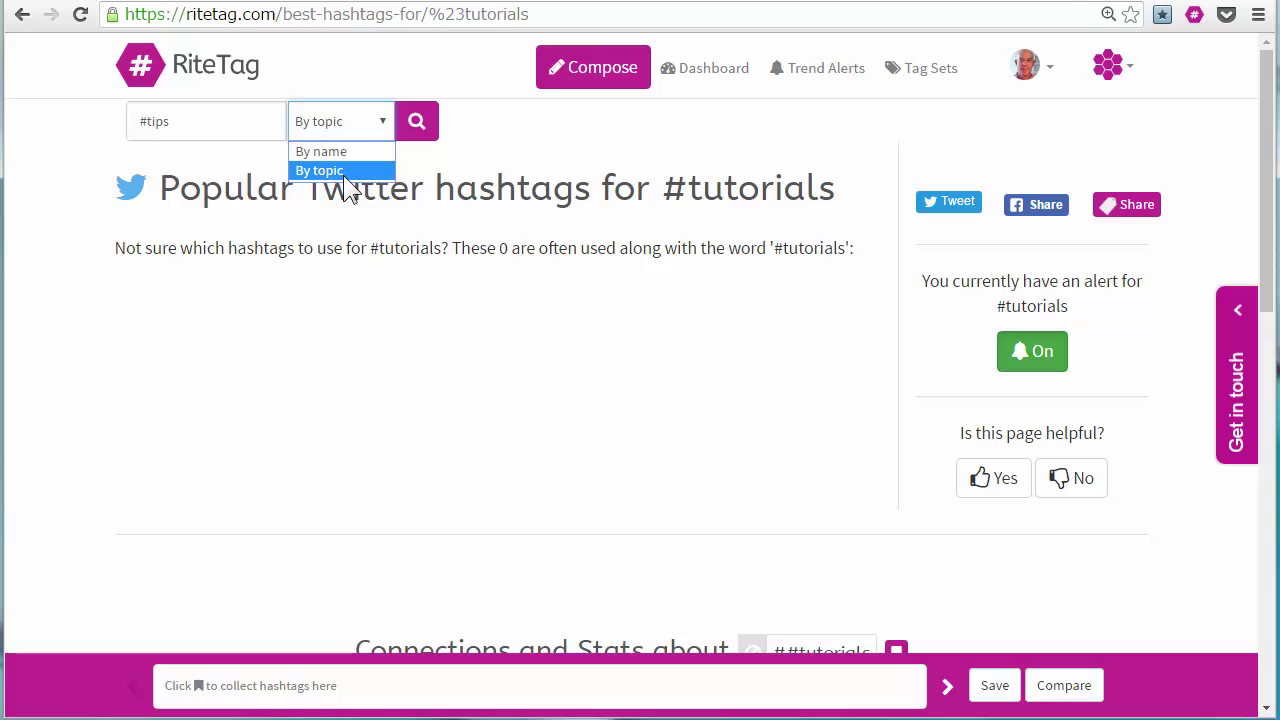
left_click(340, 168)
left_click(416, 125)
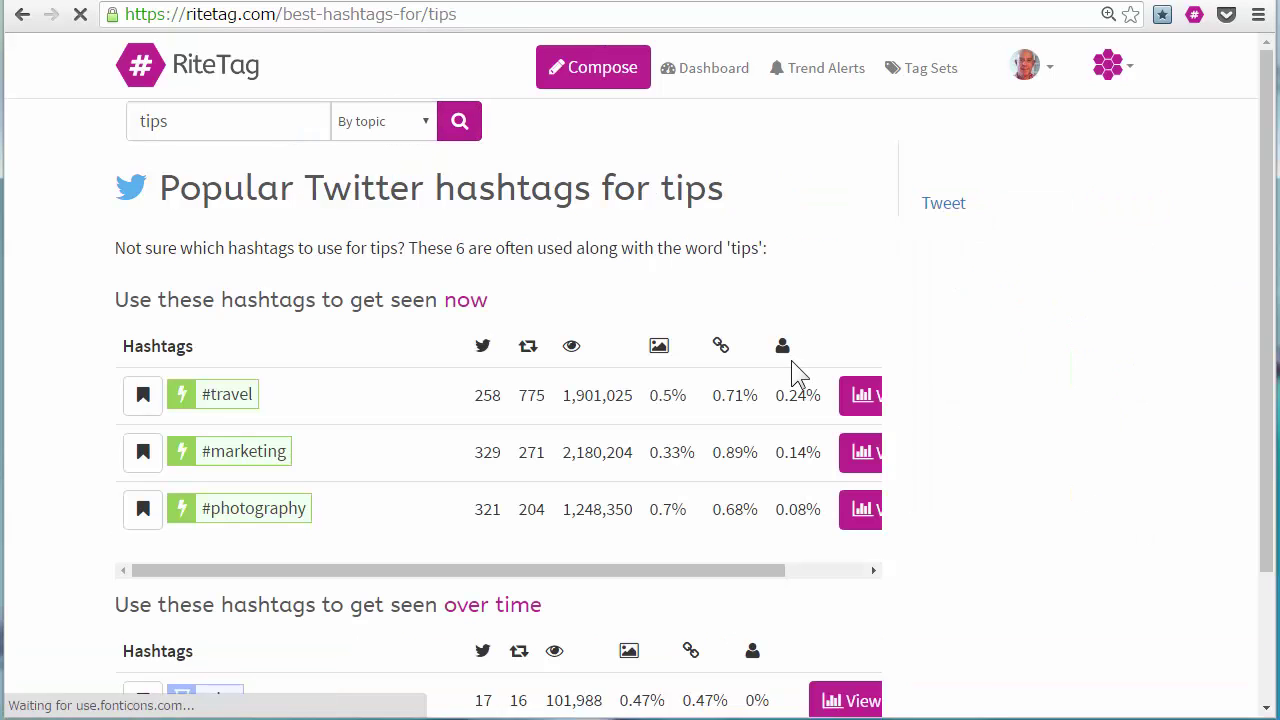
scroll(436, 487, "down", 2)
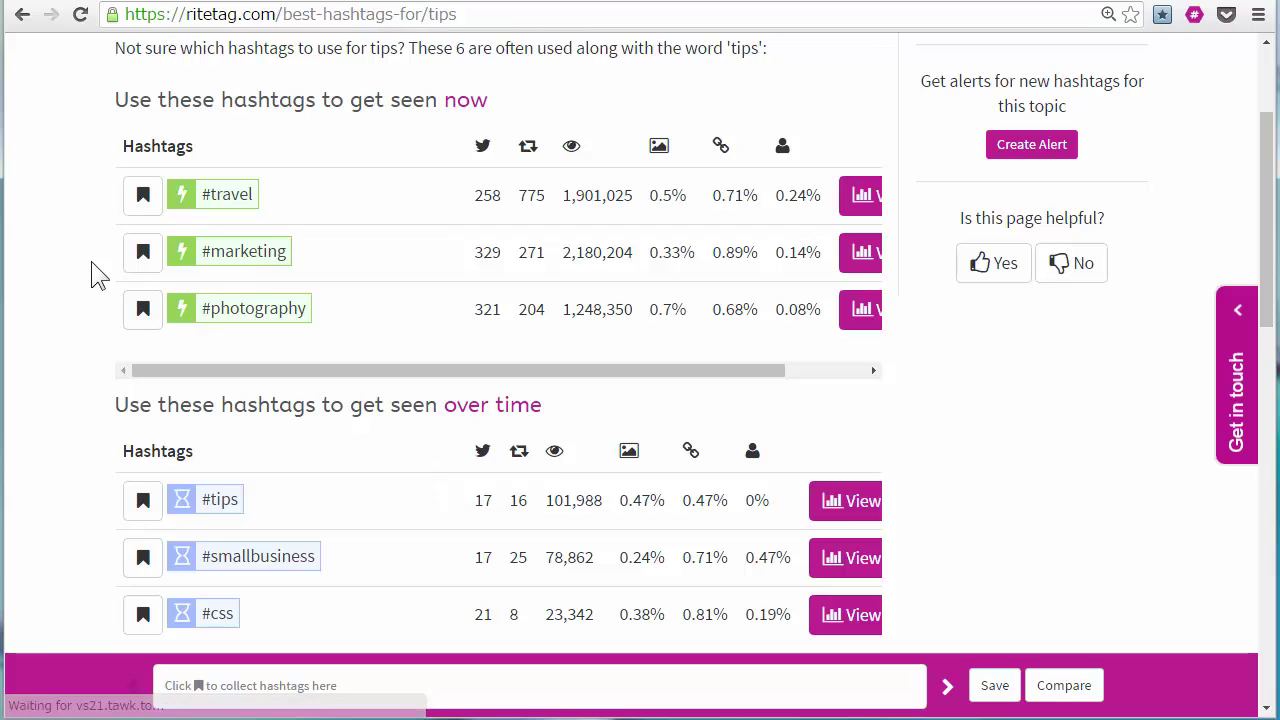
left_click(143, 254)
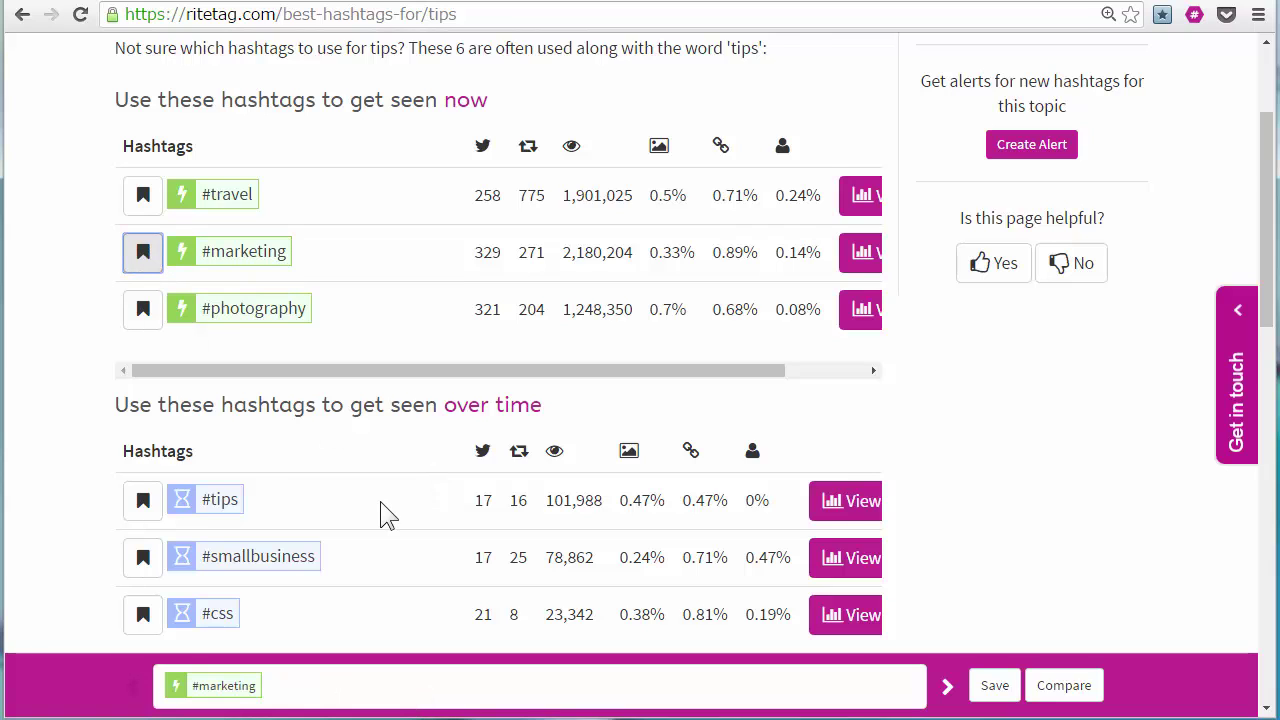
Explore the hashtag connections map for #tips, going to #deals and from there to #socialmedia
scroll(385, 515, "down", 2)
scroll(320, 251, "down", 2)
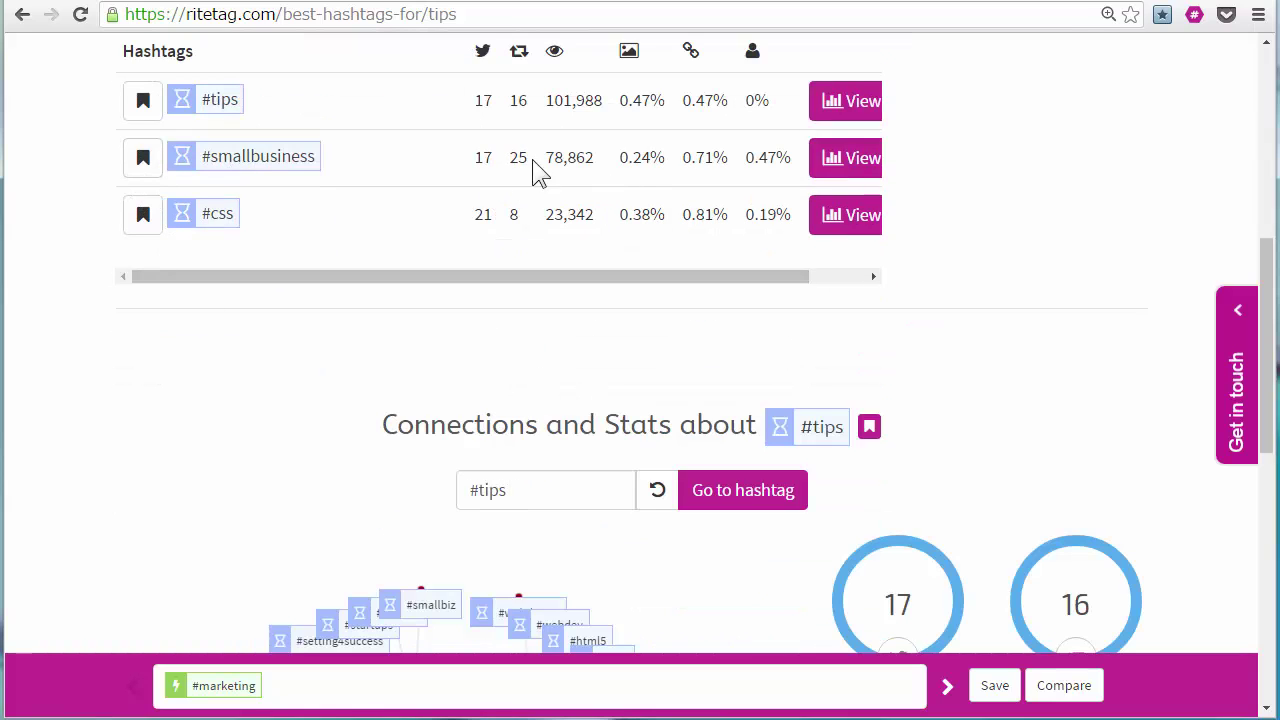
scroll(600, 389, "down", 4)
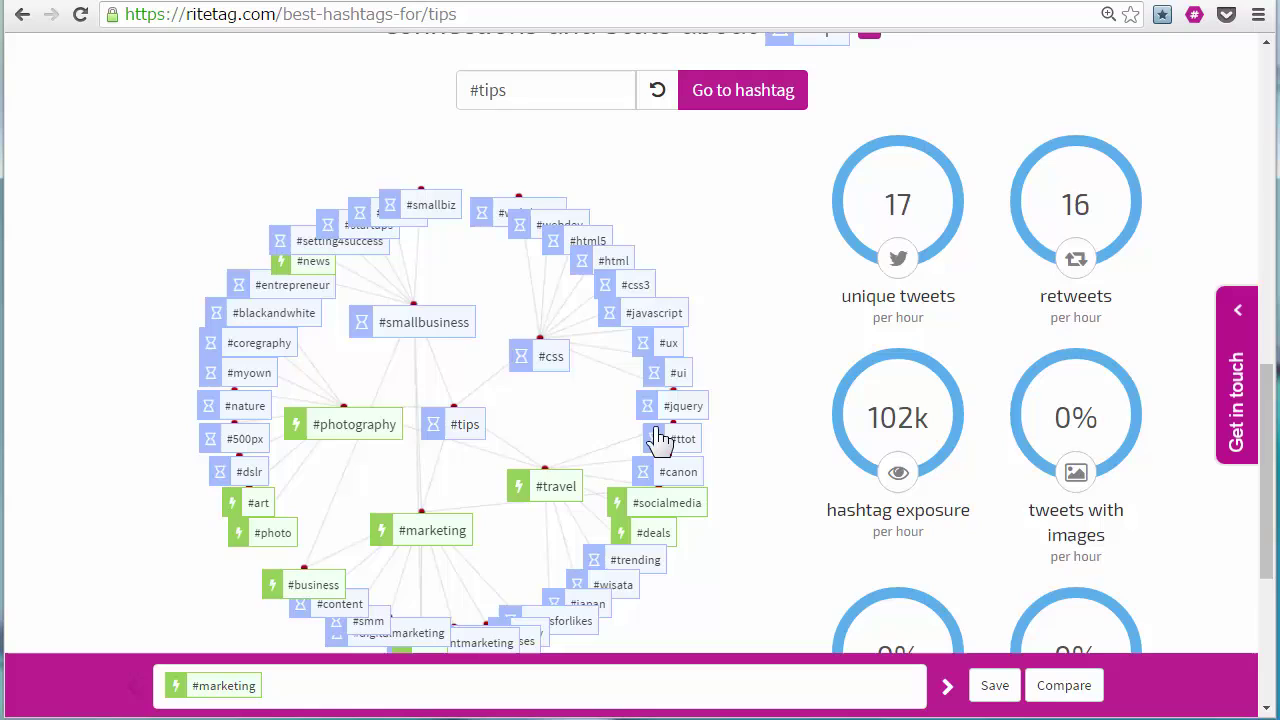
scroll(660, 434, "down", 1)
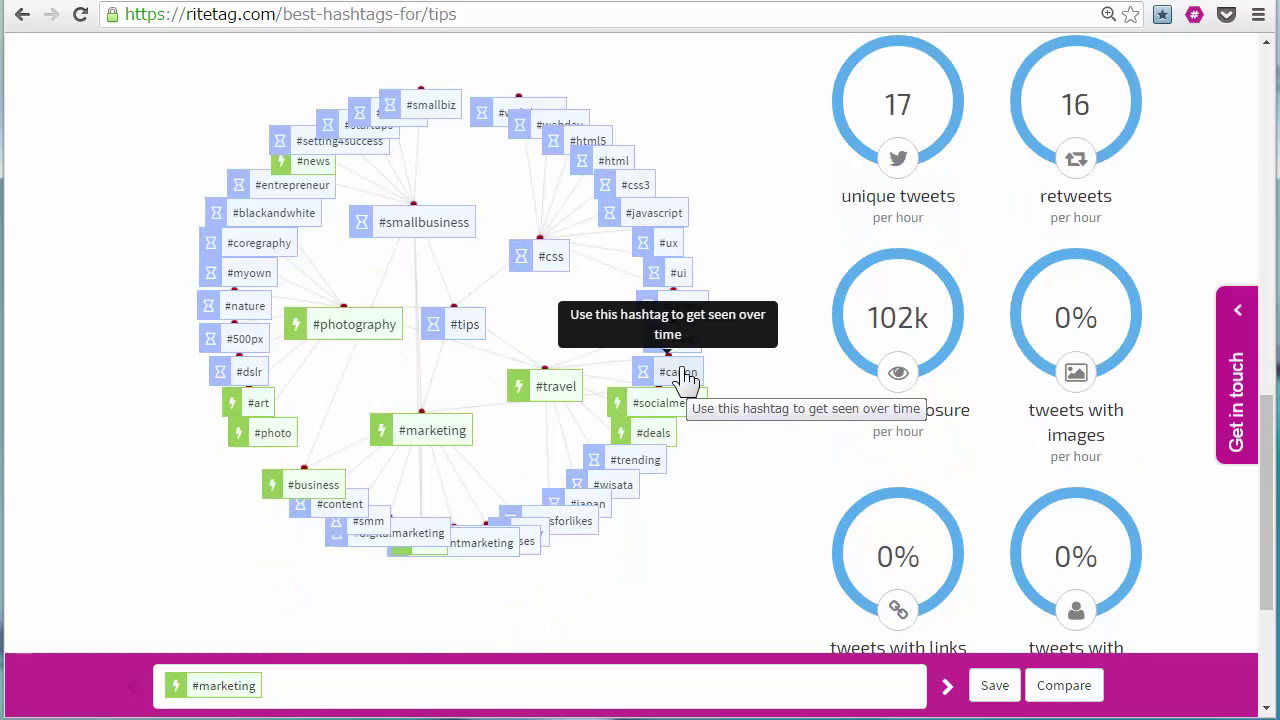
left_click(651, 436)
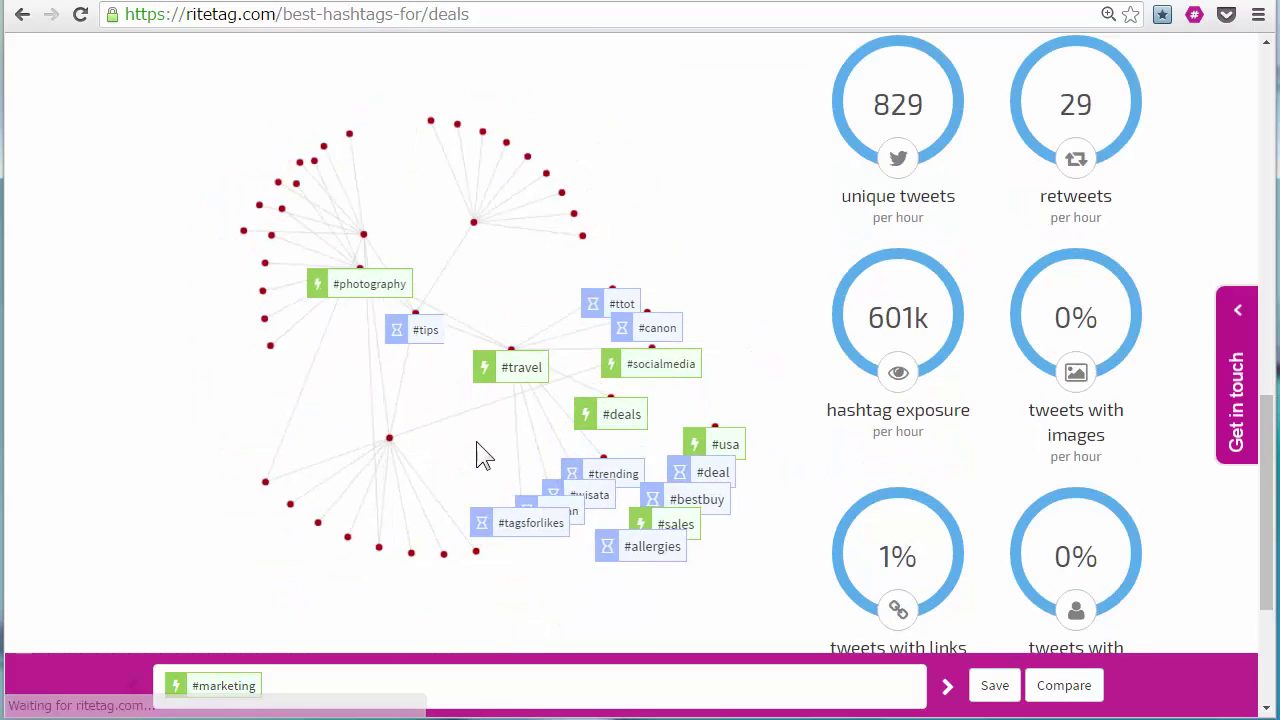
left_click(619, 190)
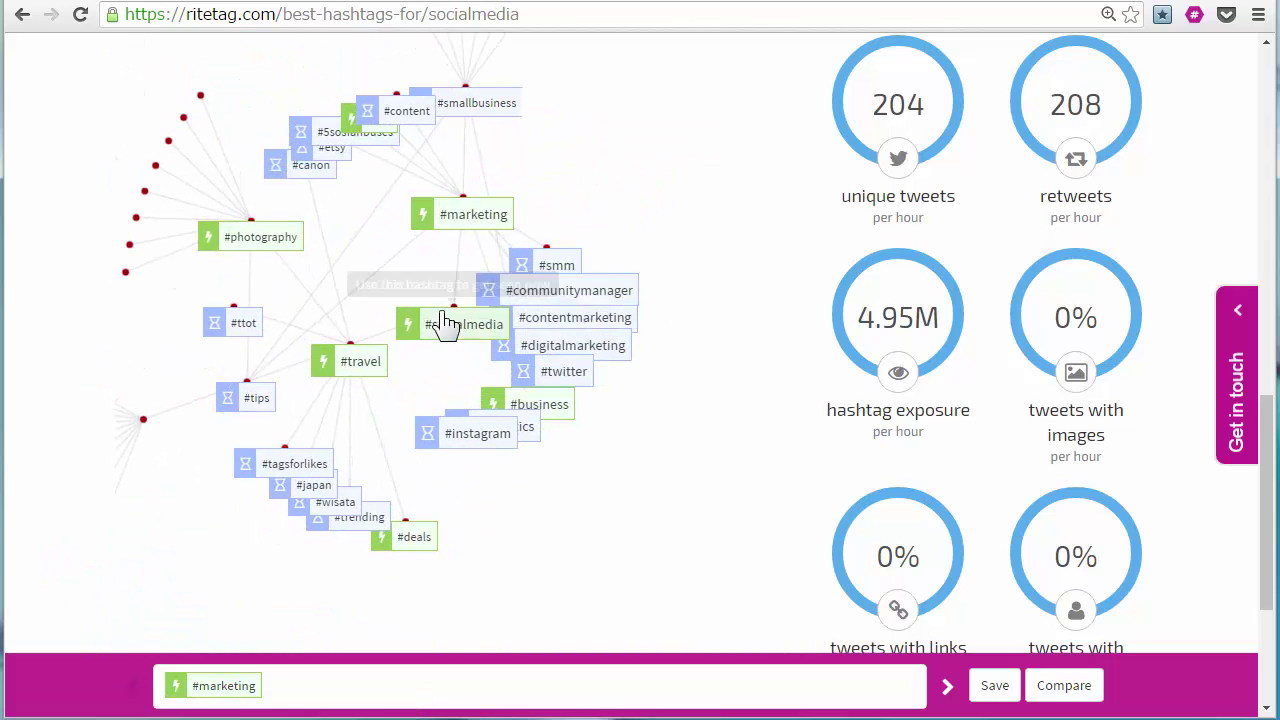
Collect #socialmedia and save it together with #marketing to the "mktg" tag set
scroll(997, 126, "up", 2)
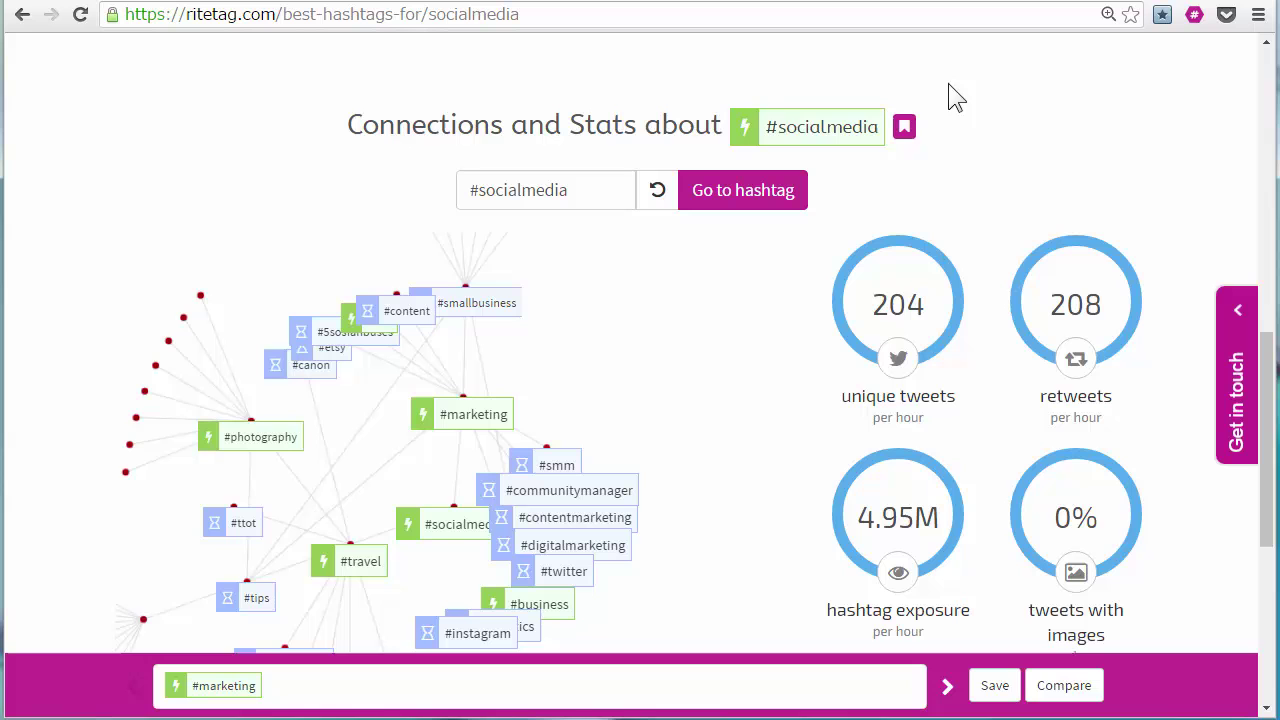
left_click(904, 129)
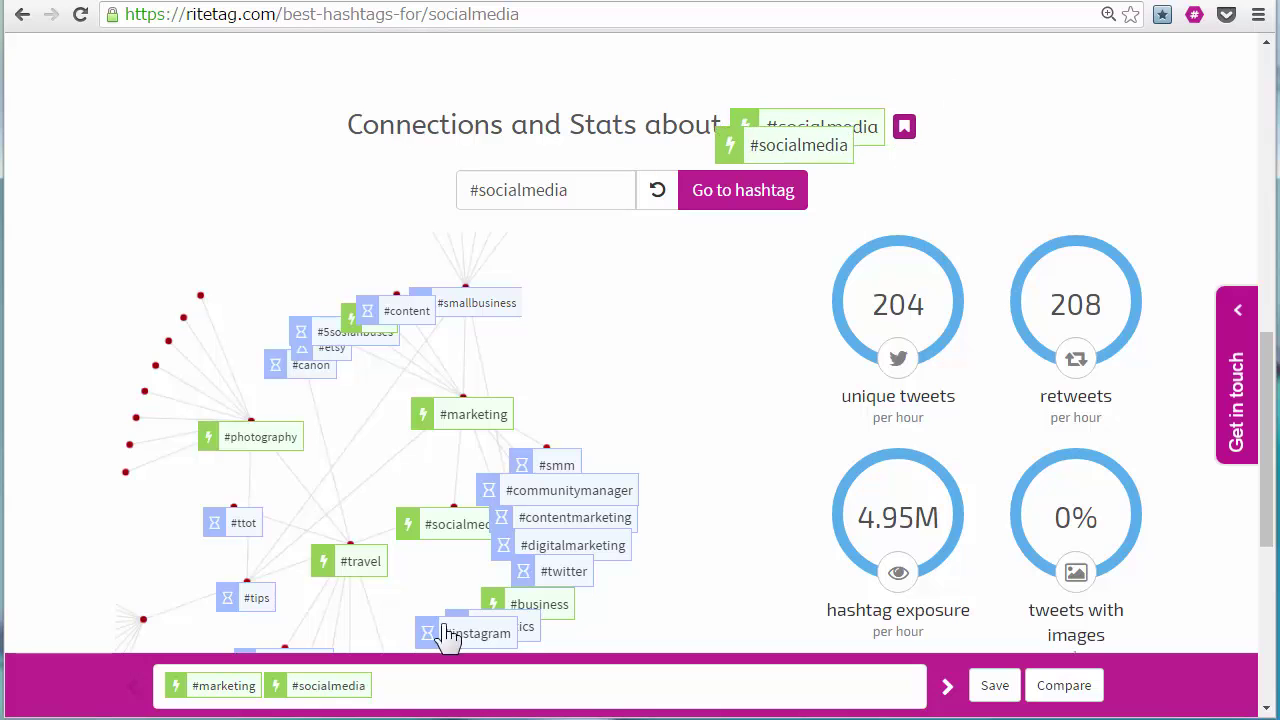
left_click(995, 686)
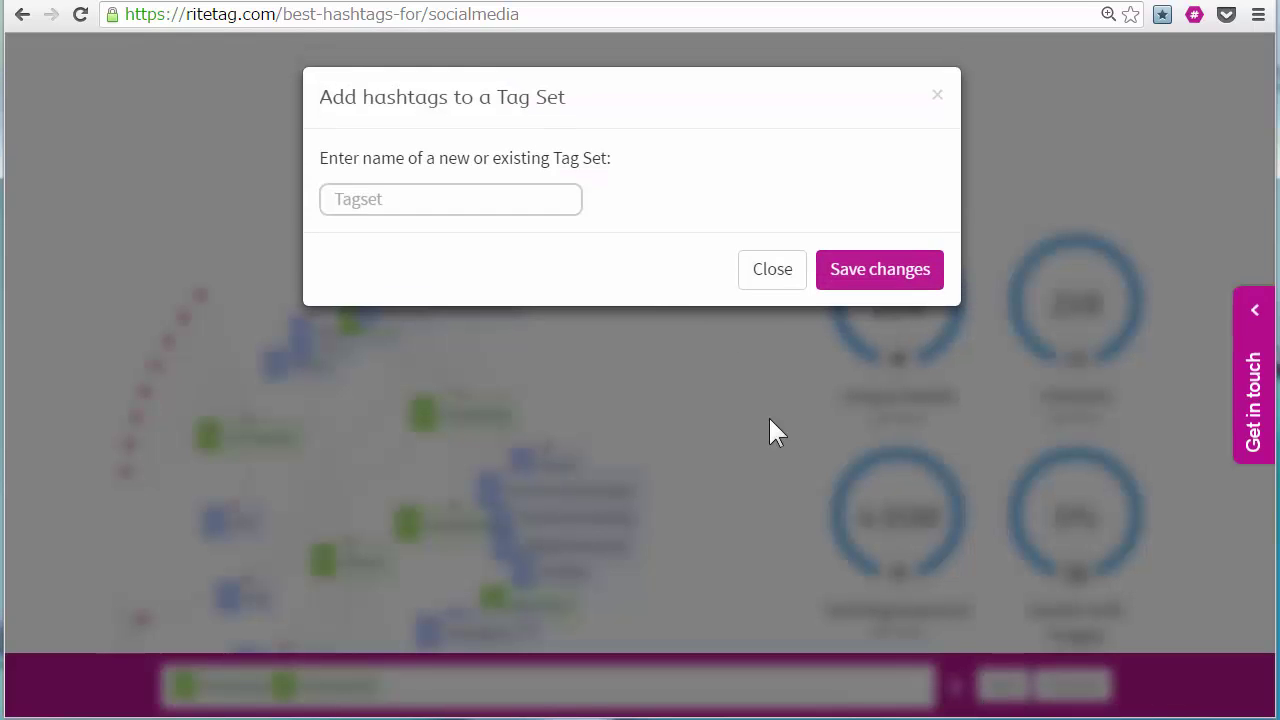
type("mktg")
left_click(905, 277)
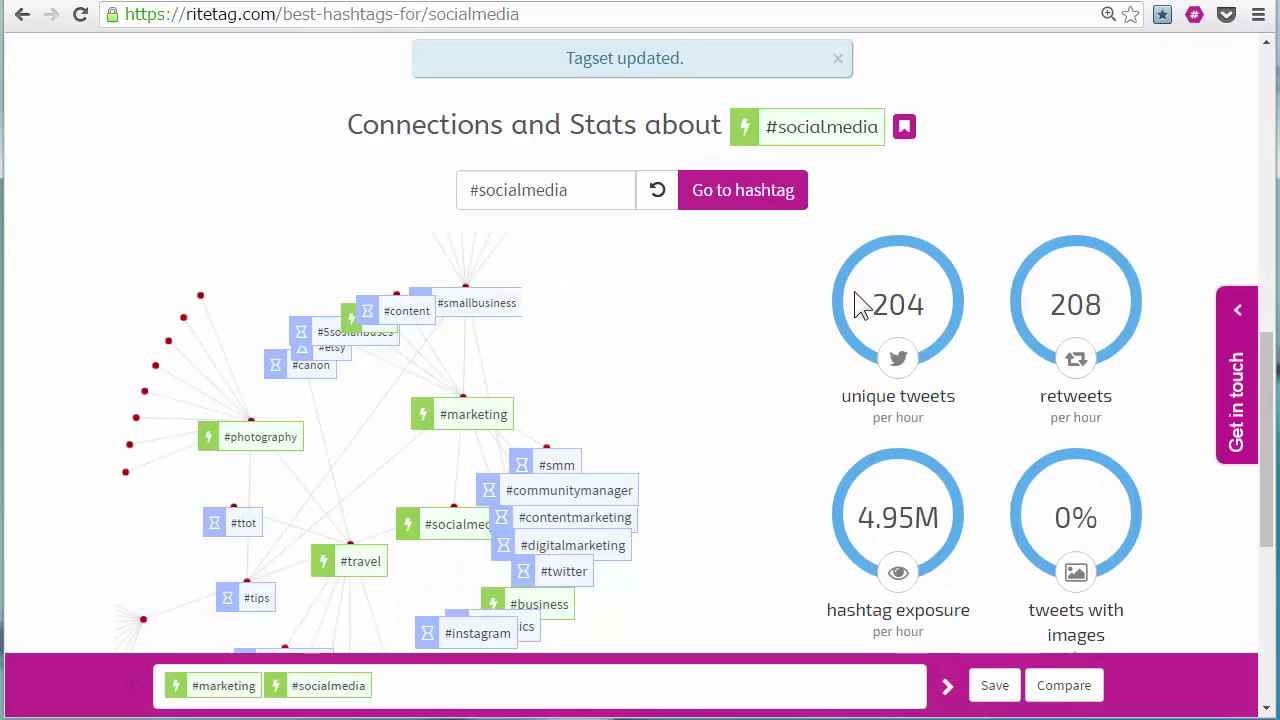
Switch to the RiteForge dashboard and look over the post composer and the browser extension section
left_click(180, 2)
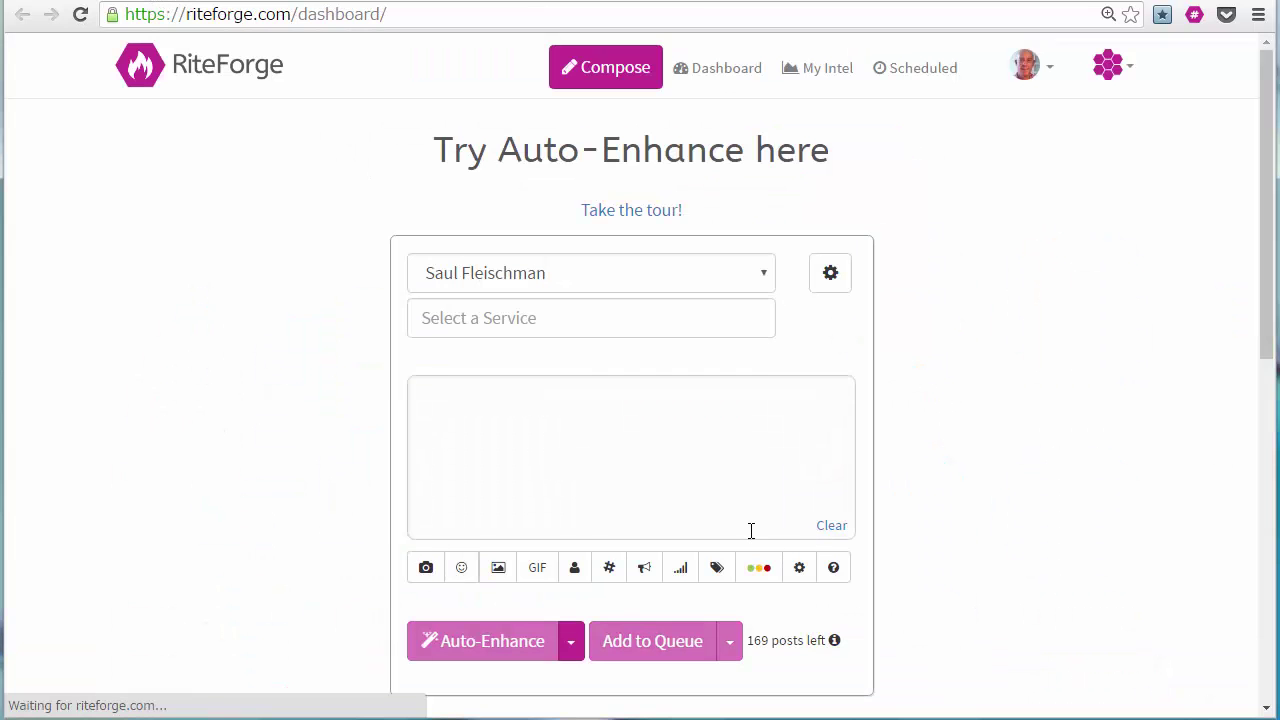
scroll(751, 531, "down", 1)
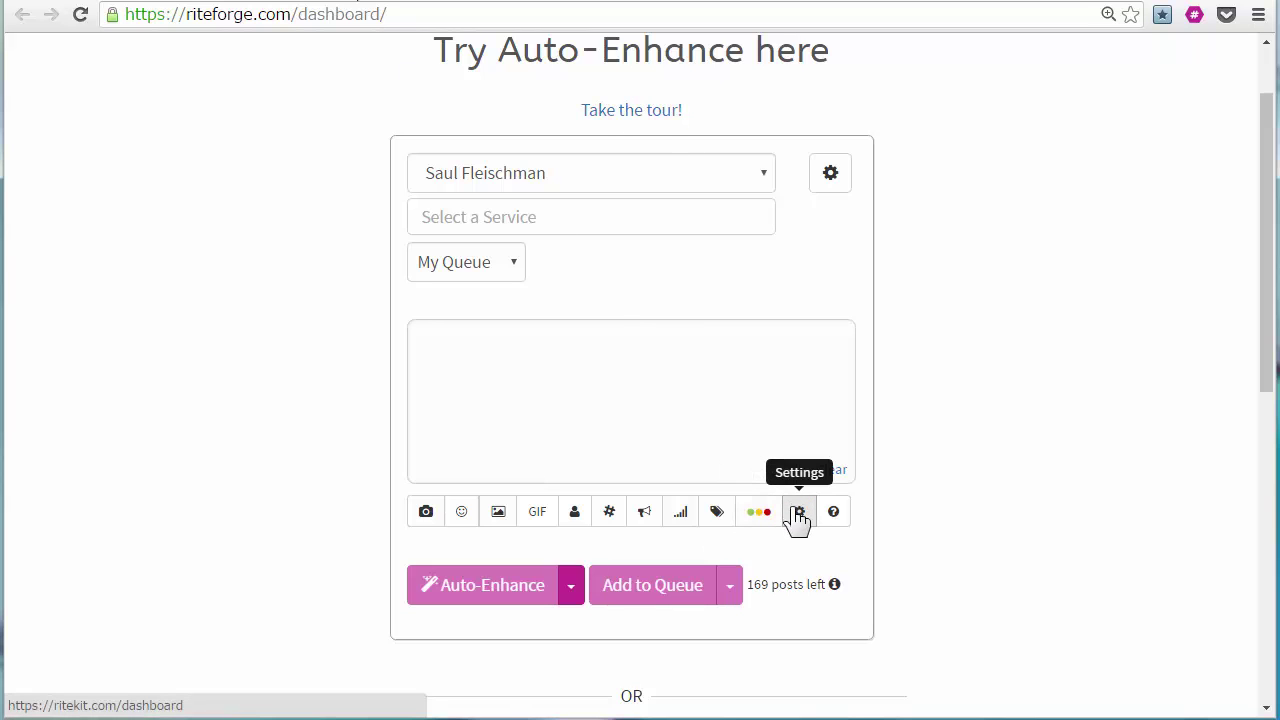
scroll(750, 515, "down", 4)
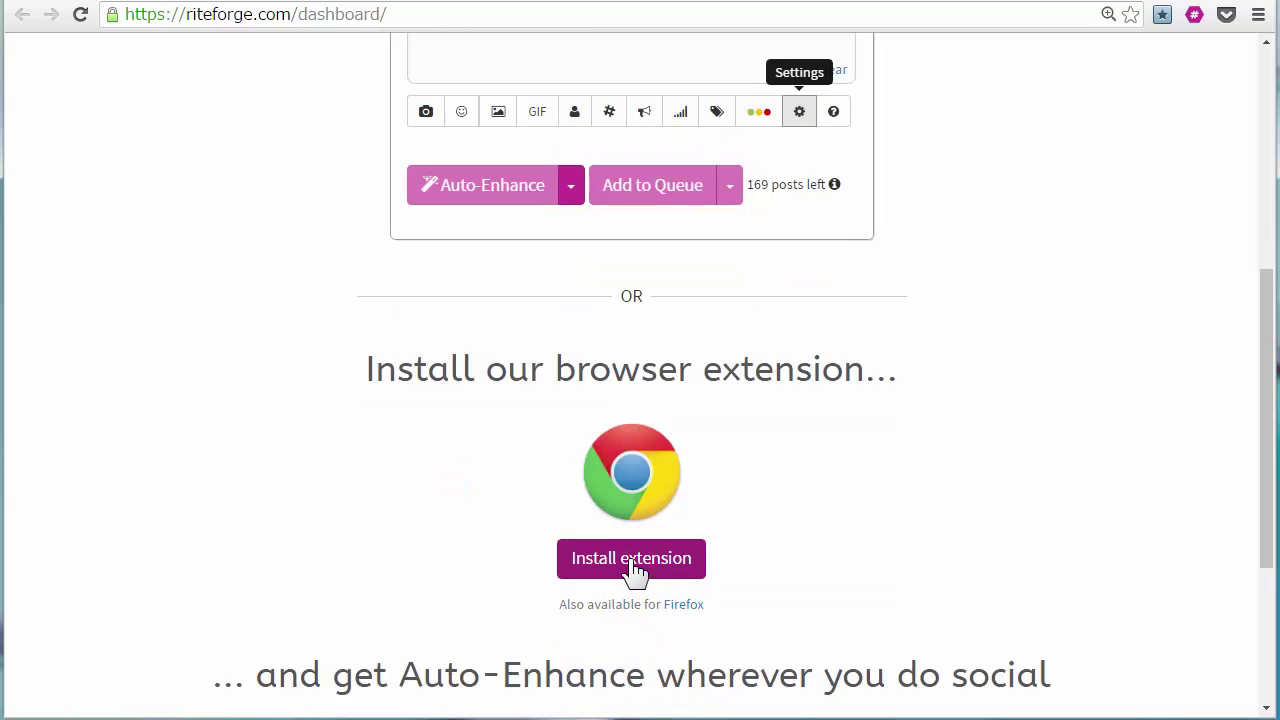
scroll(640, 572, "up", 5)
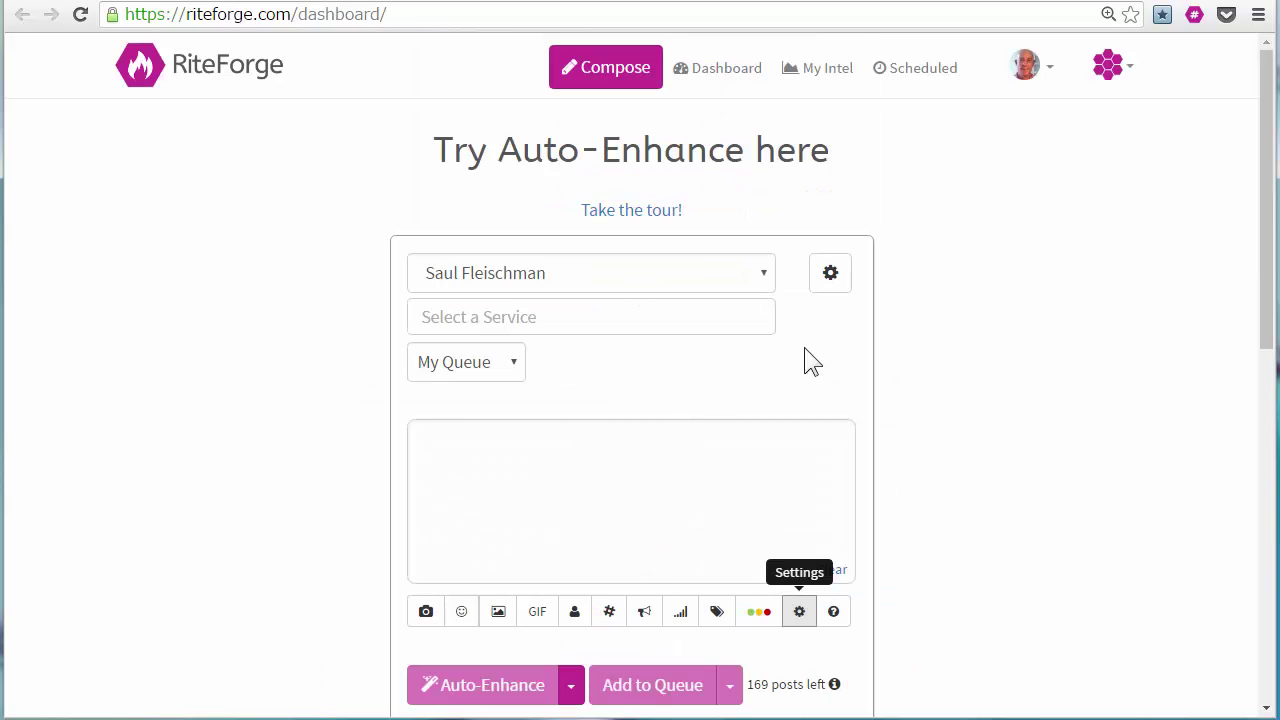
Pause the RiteTag and RiteForge video on YouTube and Auto-Enhance a RiteForge extension post about that page
left_click(1110, 2)
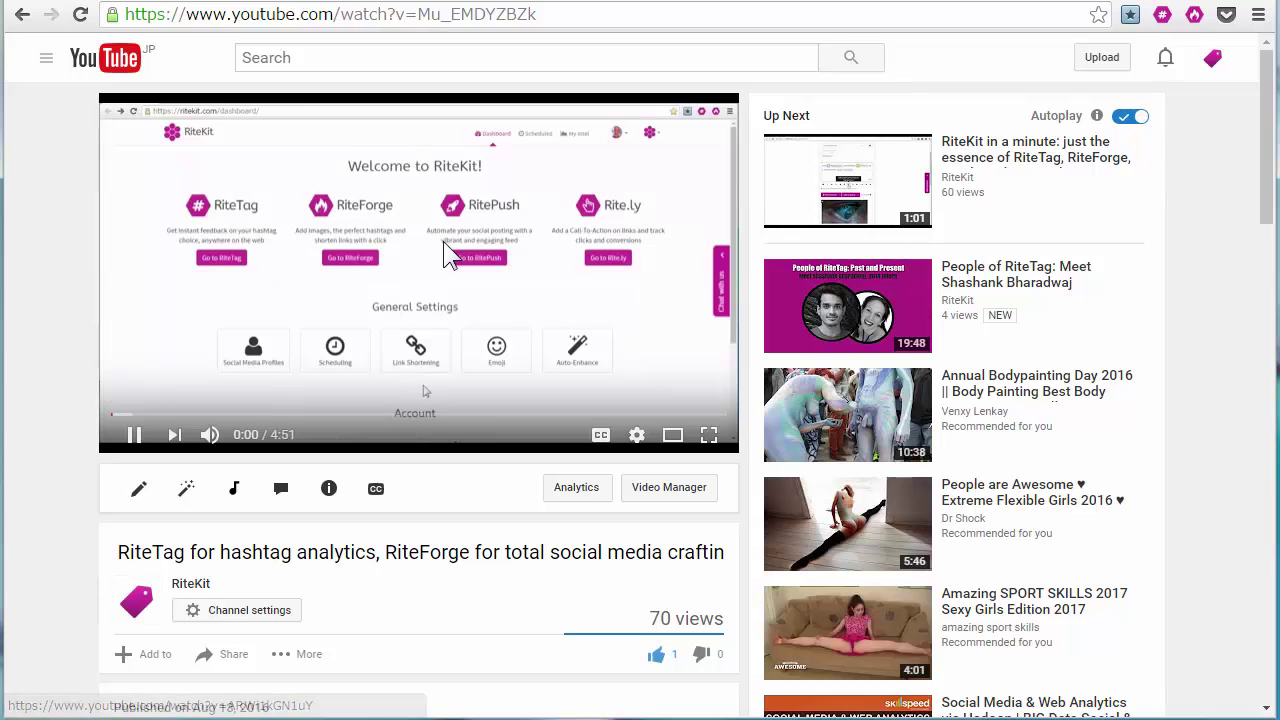
left_click(445, 245)
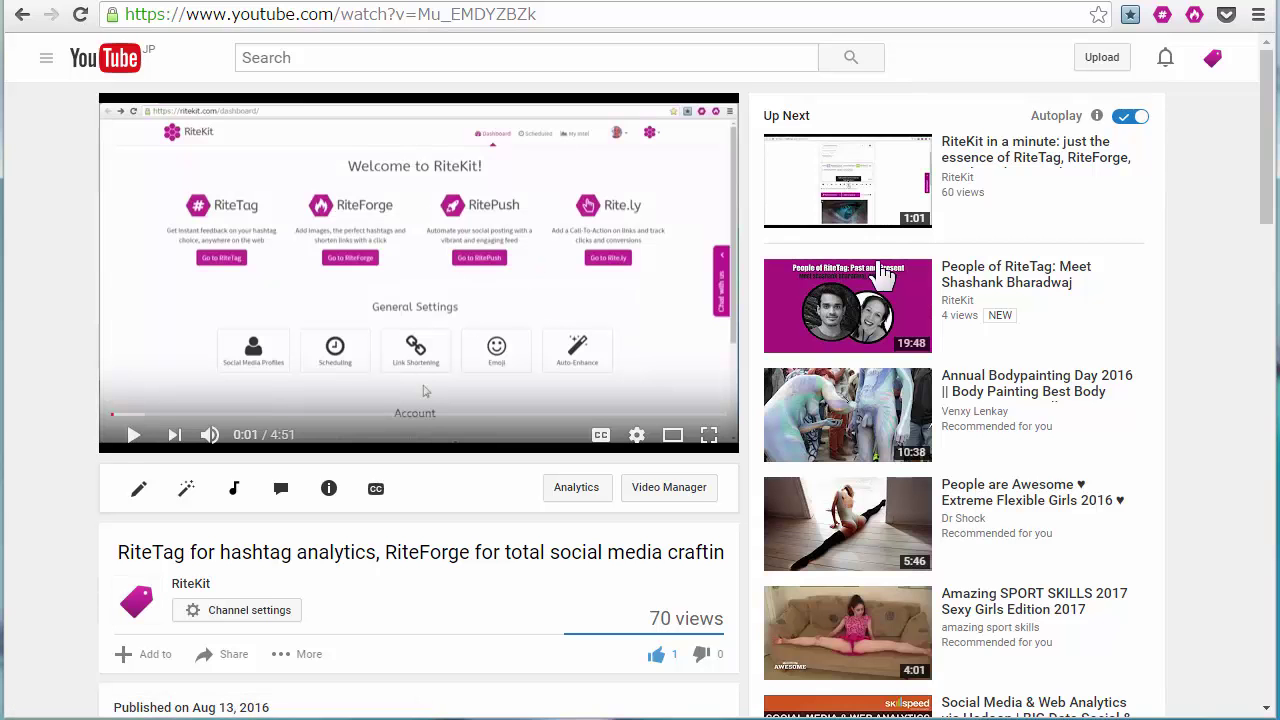
left_click(1196, 17)
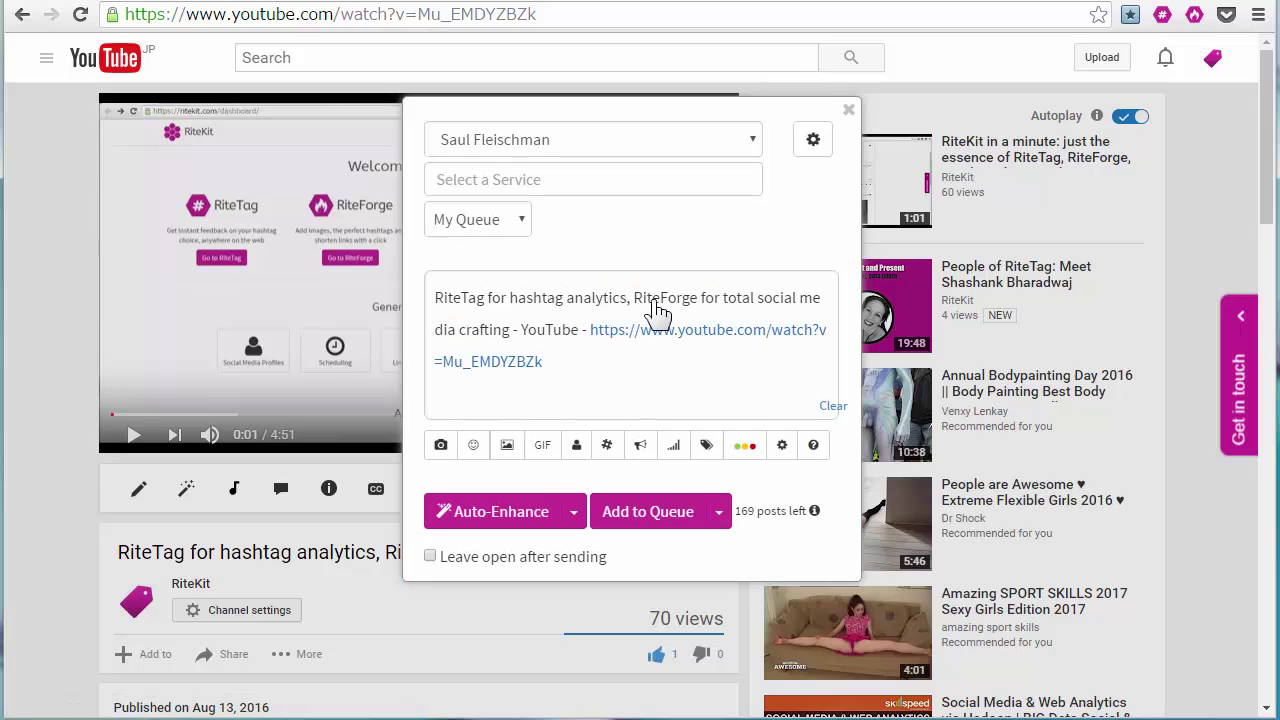
left_click(501, 511)
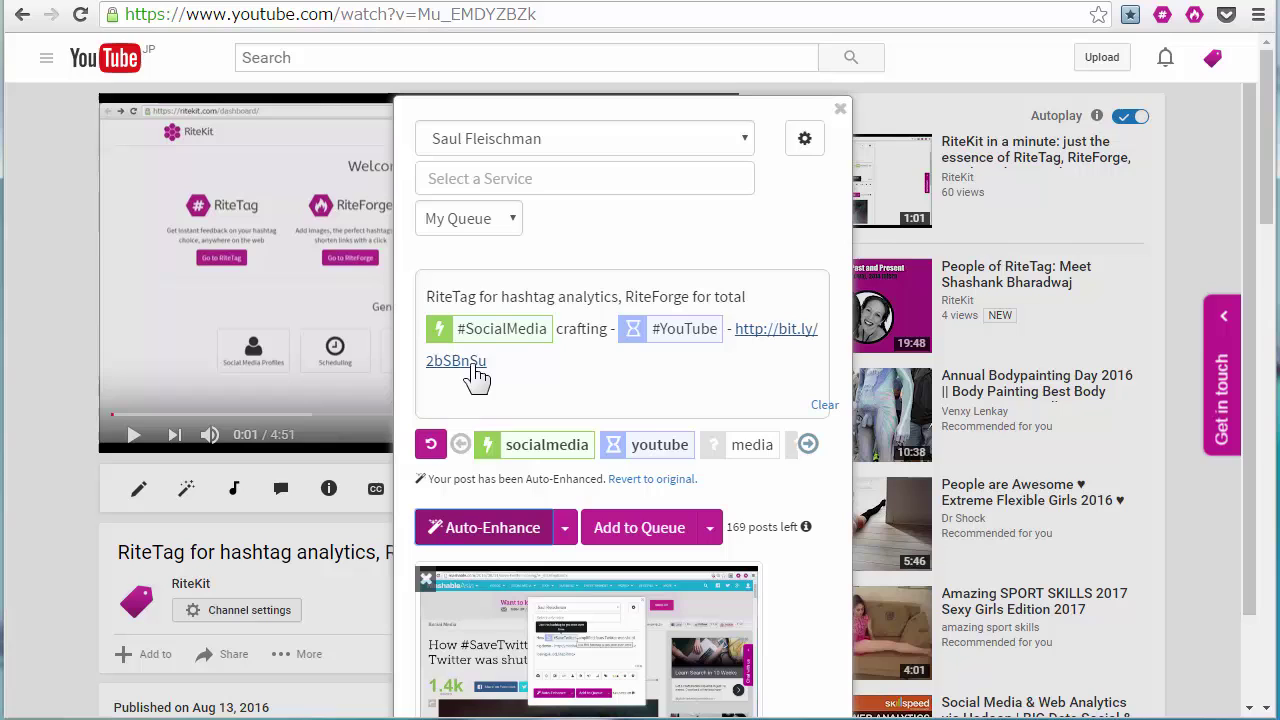
Leave the suggested hashtags and add the "brand strategy" tag set to the Auto-Enhanced post
left_click(430, 444)
left_click(698, 444)
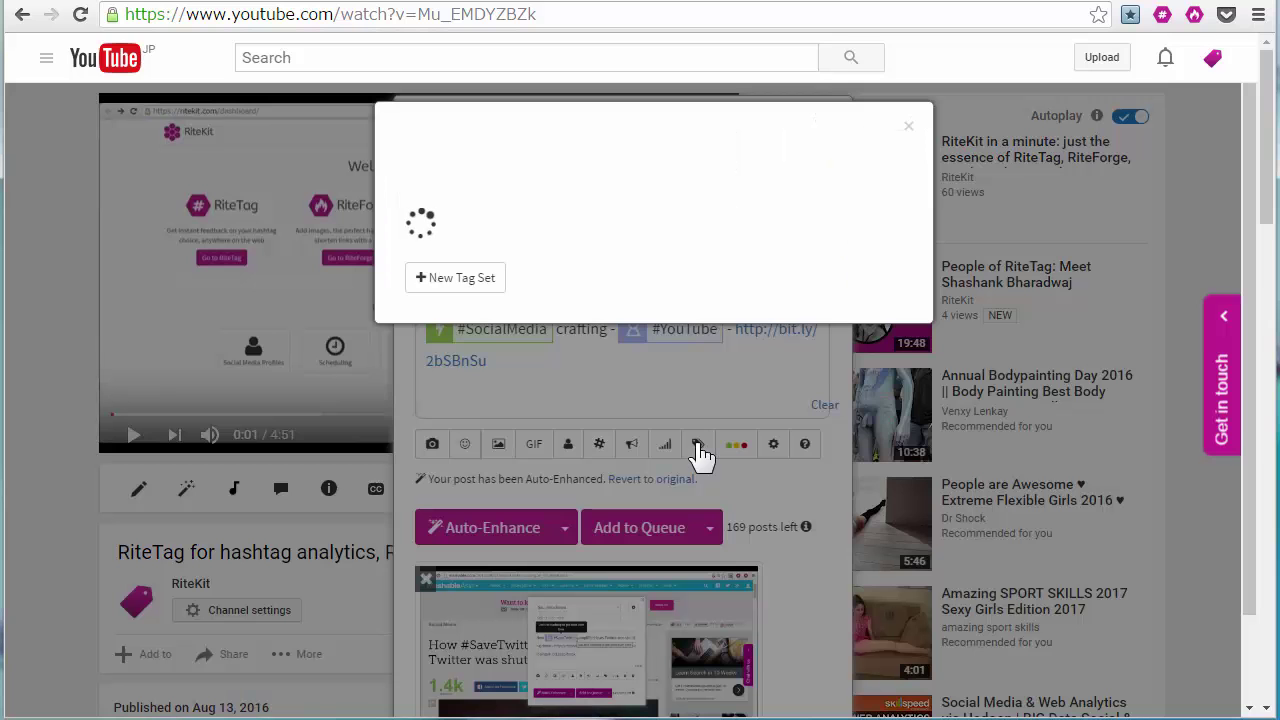
left_click(424, 272)
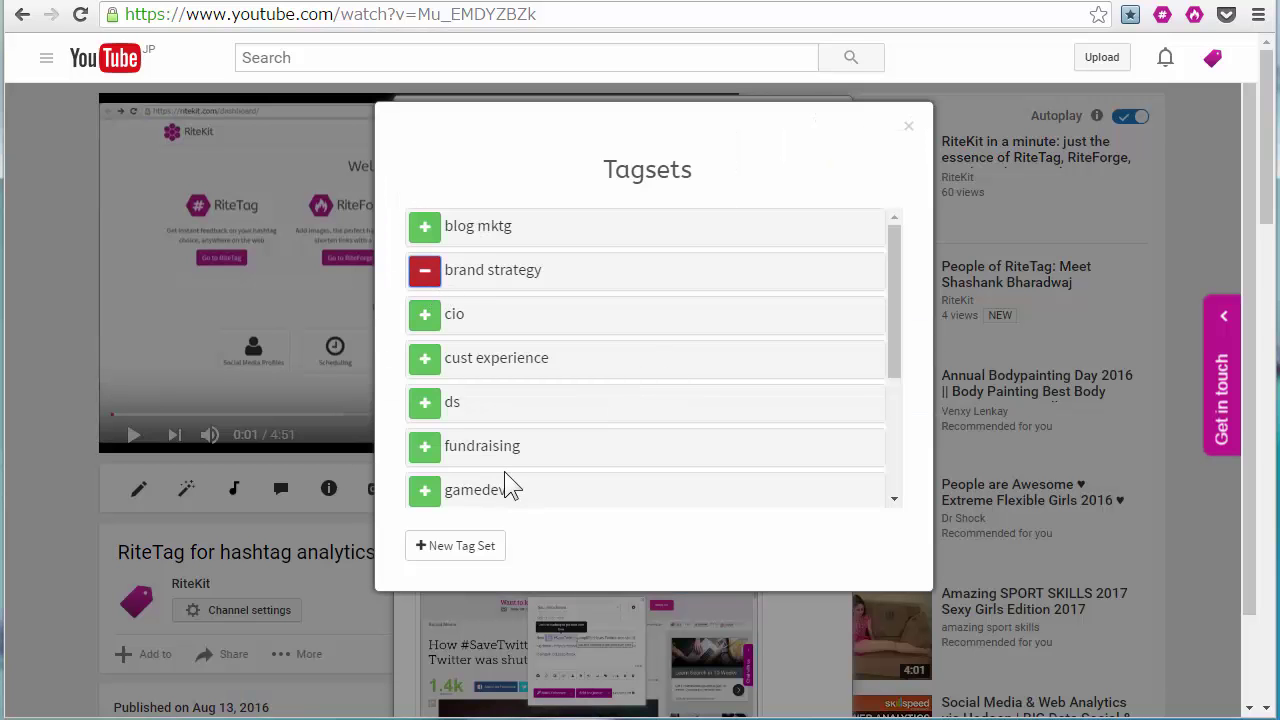
left_click(909, 126)
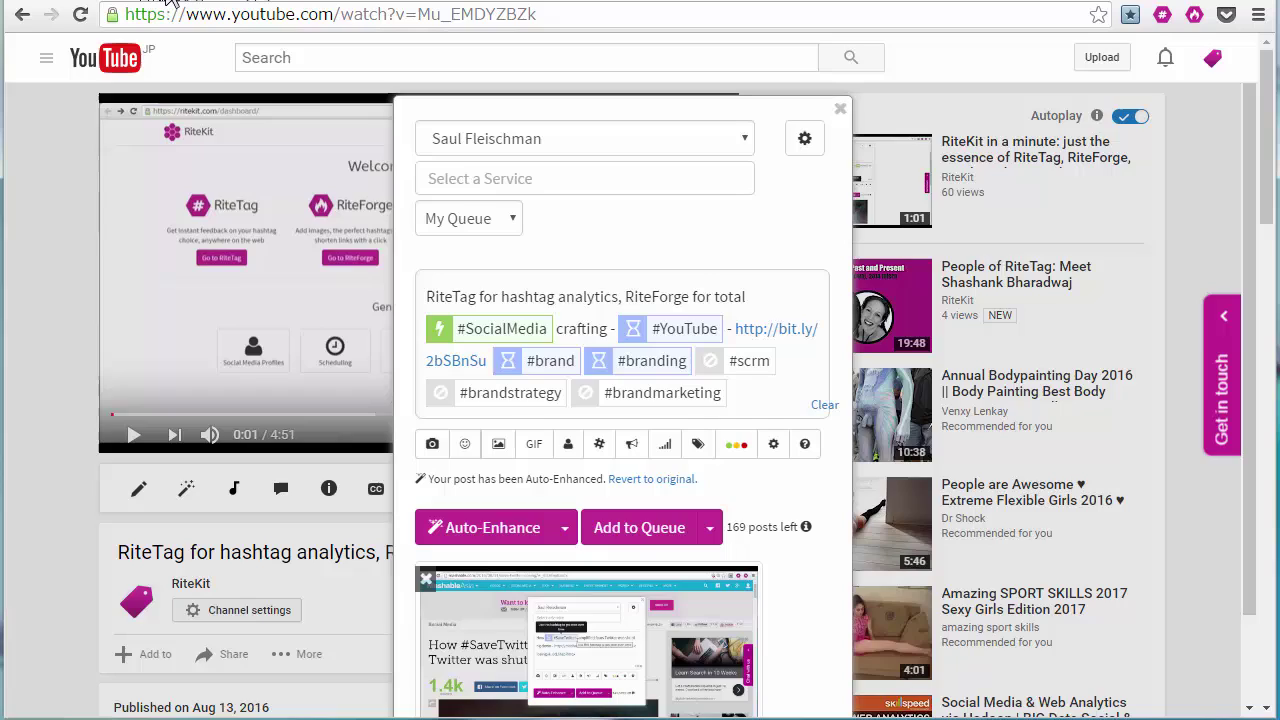
Switch from the YouTube page to the RiteKit dashboard
key("ctrl+Tab")
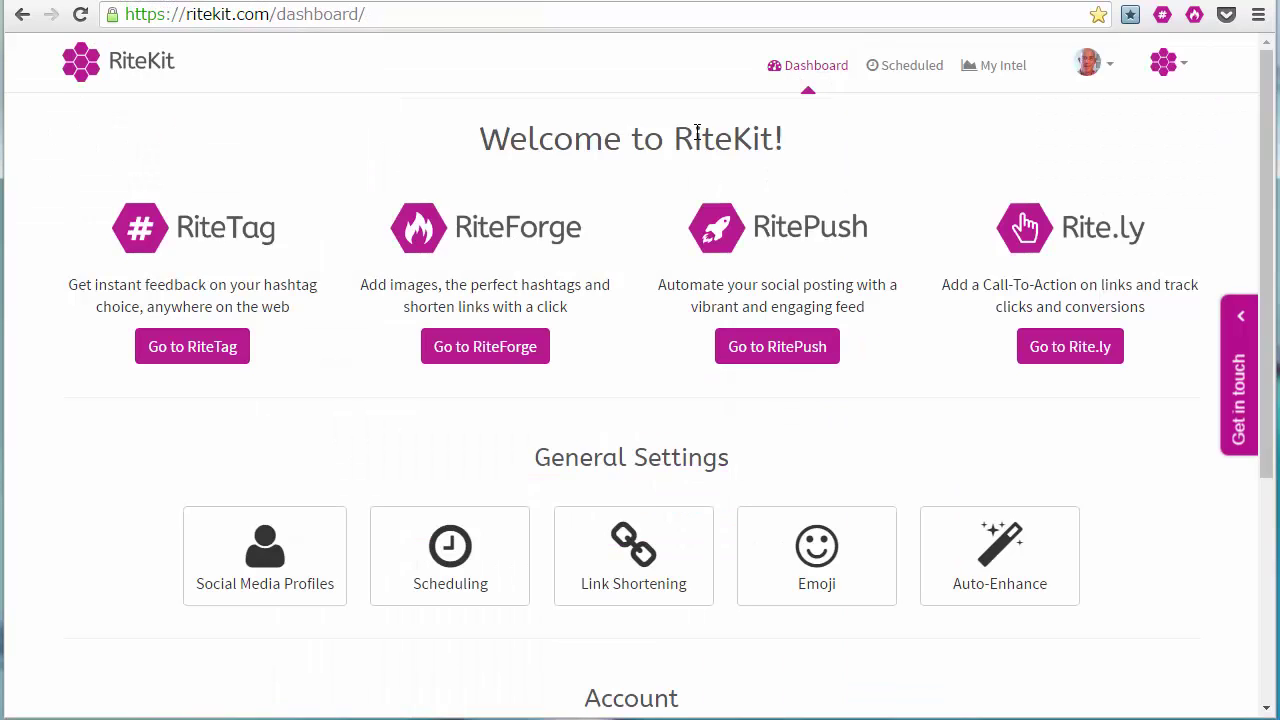